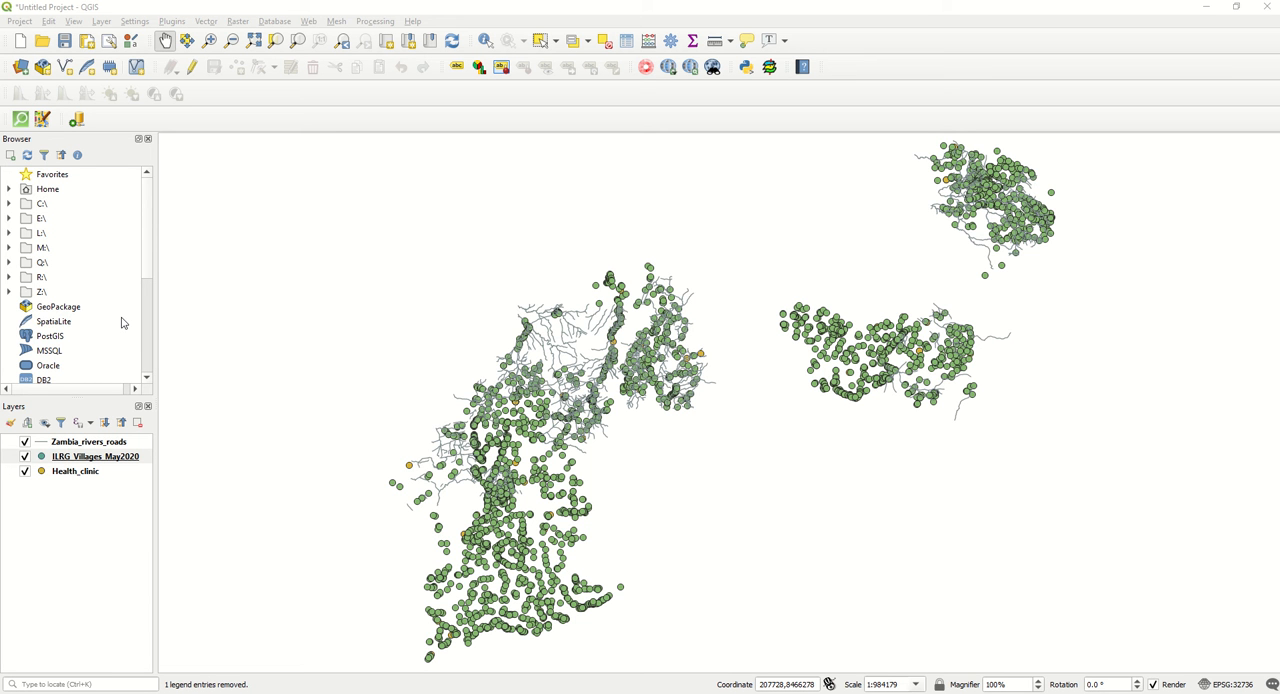
# Save the project as a QGZ file named Nyampande_Chiefdom_Template_Video in the Map Examples & QGIS Files folder.
pyautogui.scroll(-3, 122, 322)
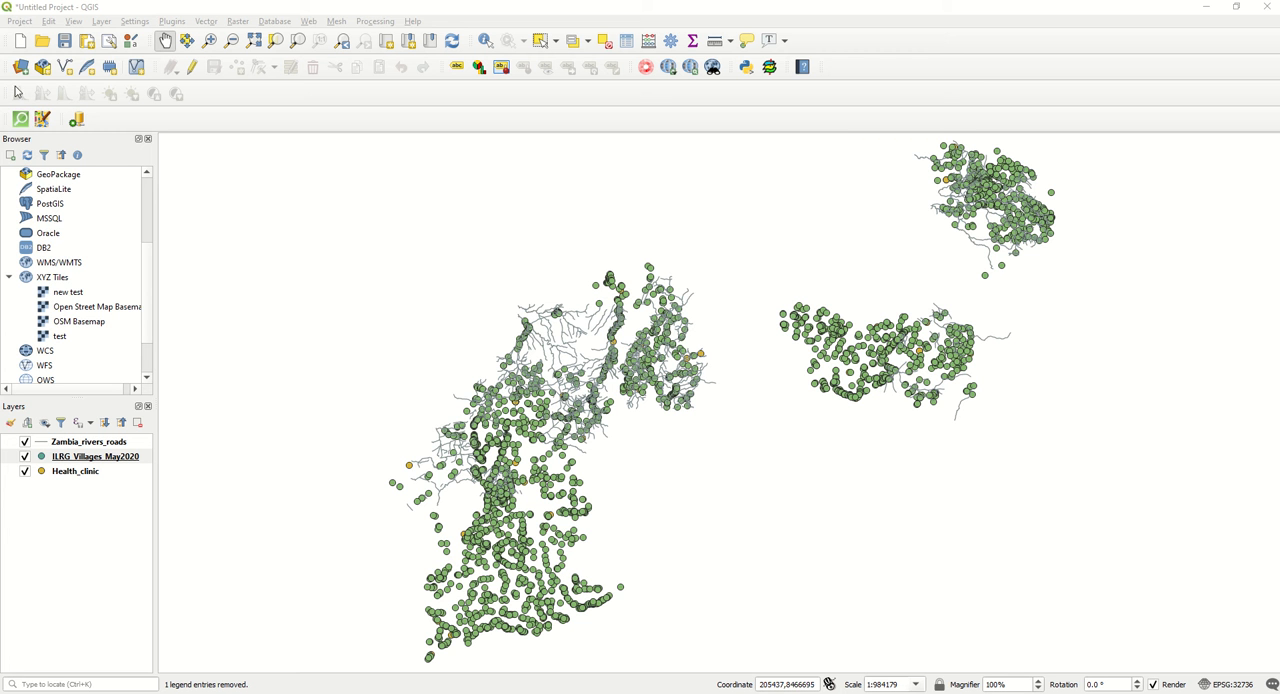
pyautogui.click(20, 22)
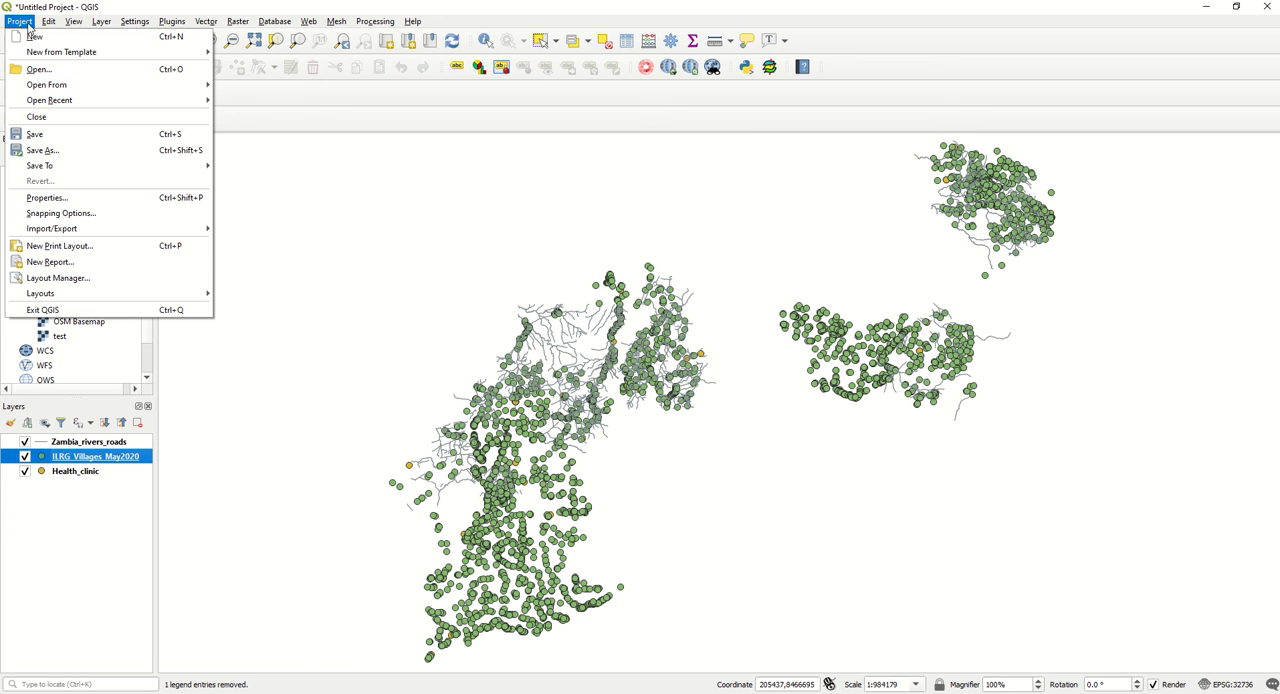
pyautogui.moveTo(103, 90)
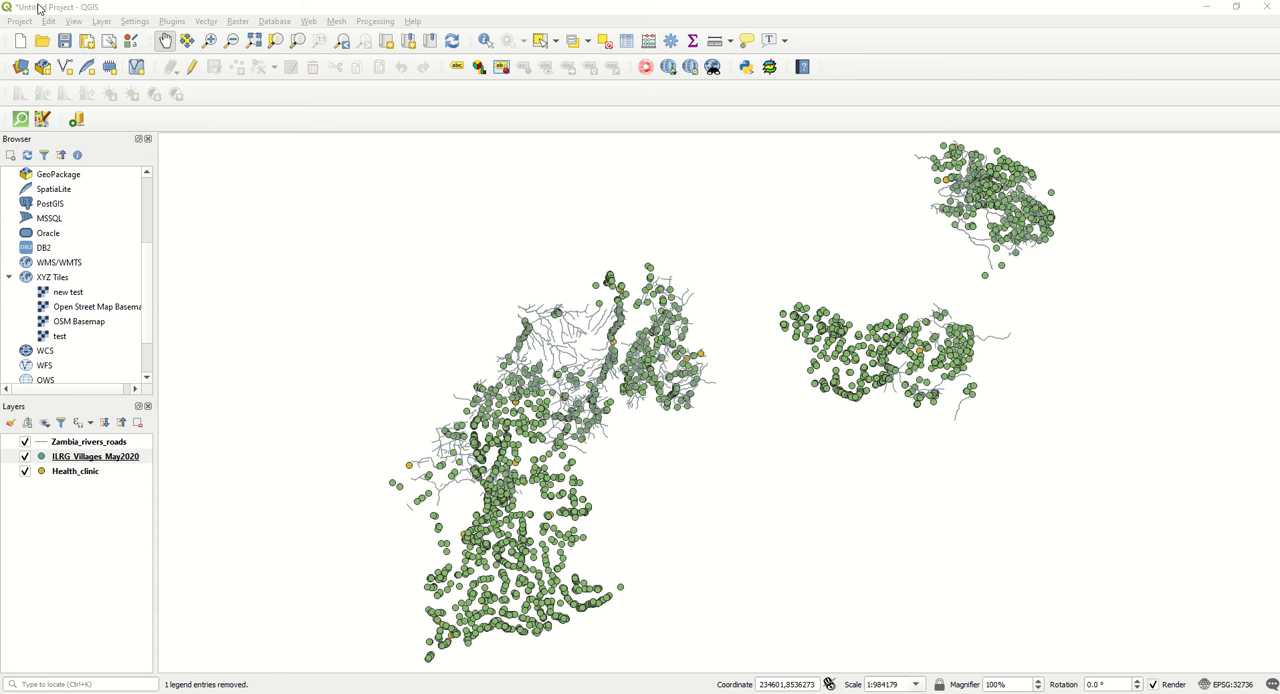
pyautogui.click(20, 21)
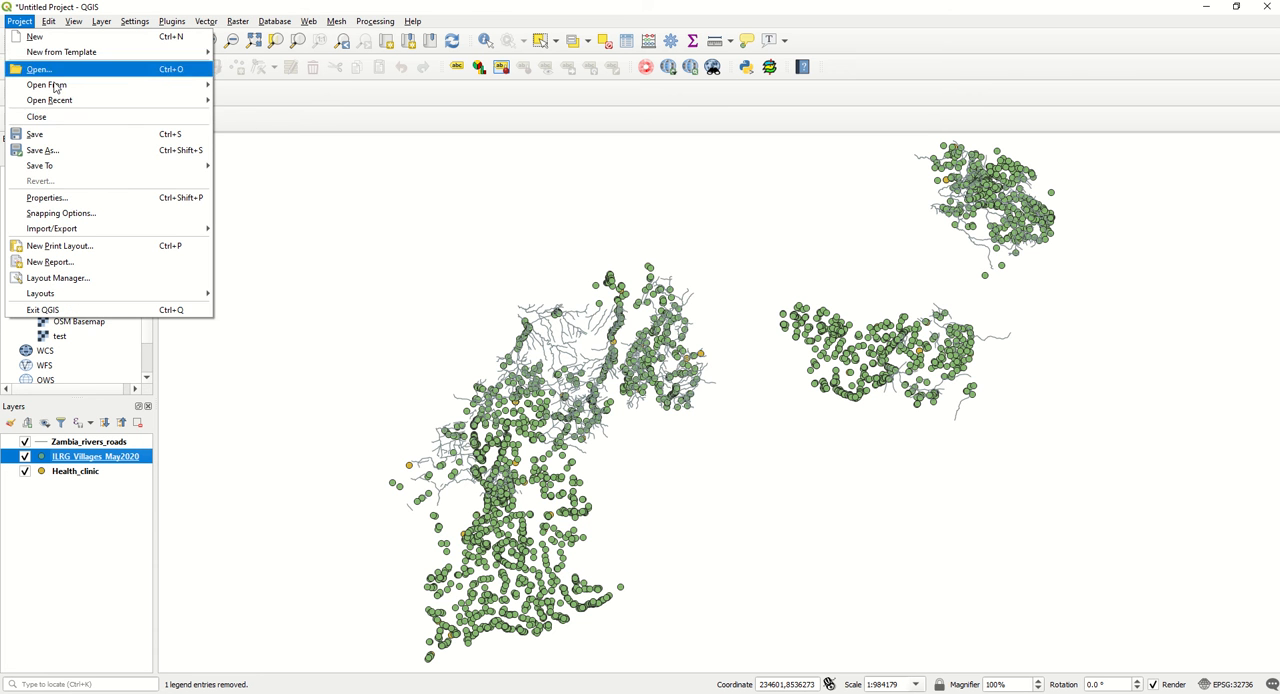
pyautogui.click(95, 152)
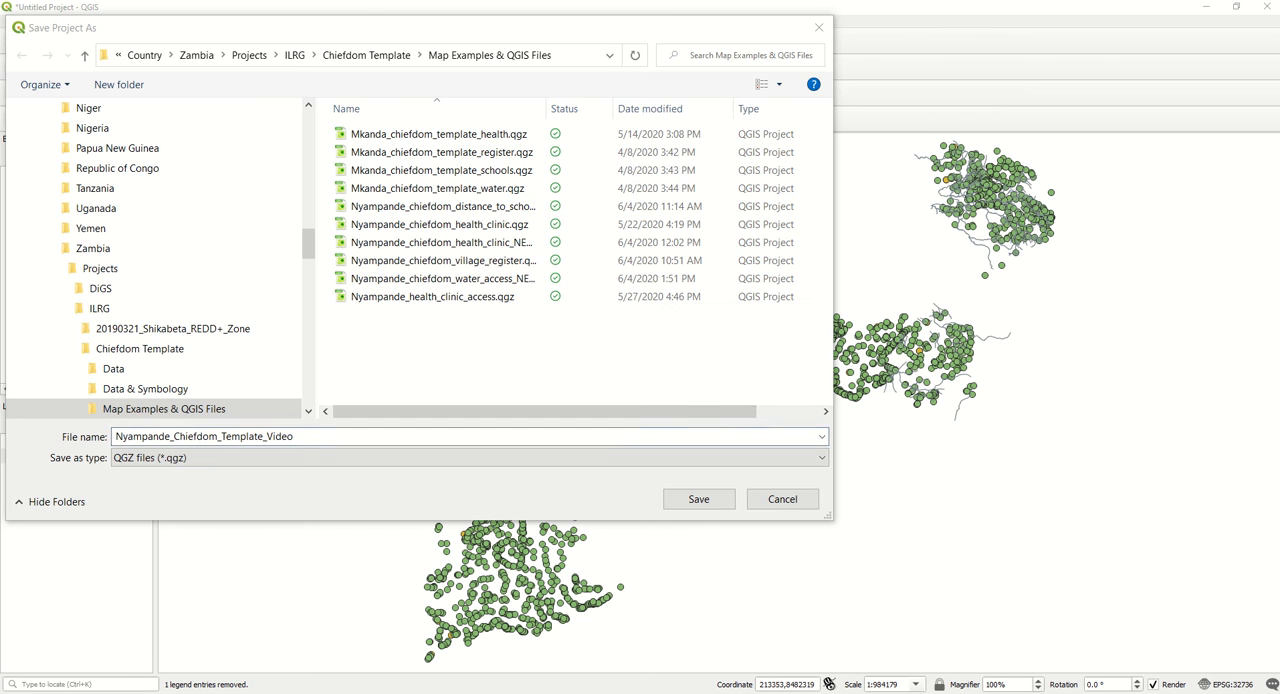
pyautogui.click(697, 496)
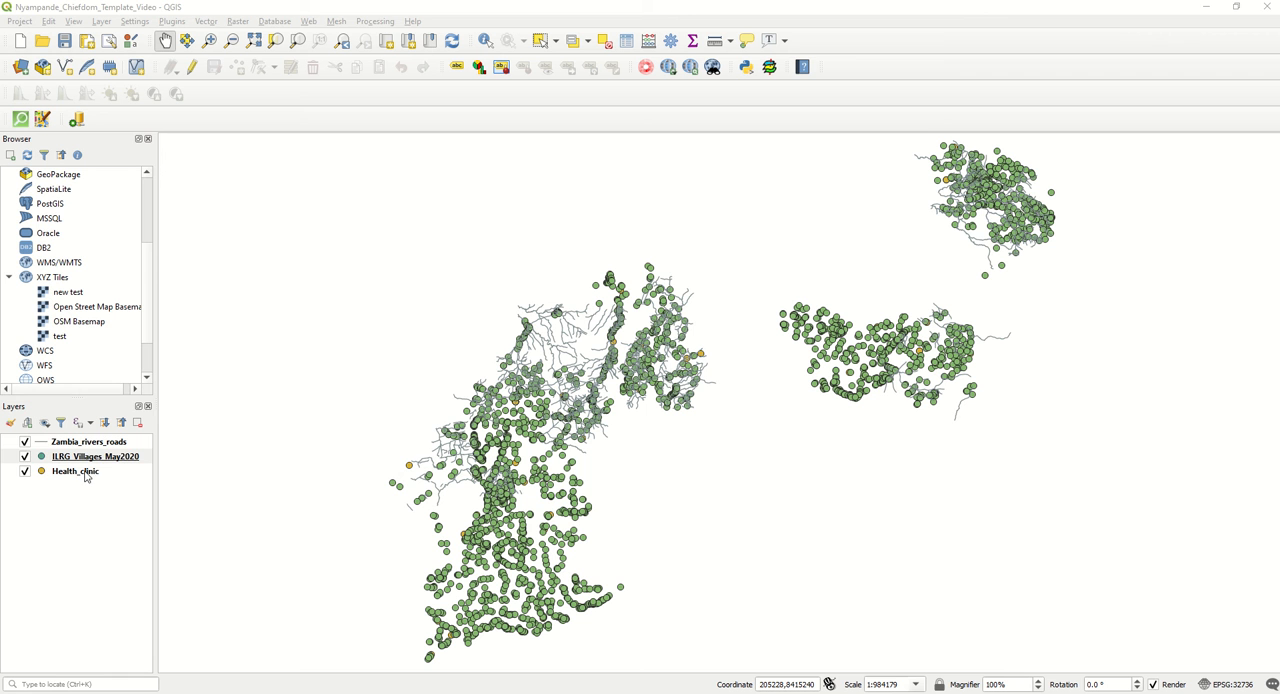
# Reorder the layers with Health_clinic above ILRG_Villages_May2020 and Zambia_rivers_roads beneath both.
pyautogui.moveTo(87, 477); pyautogui.dragTo(84, 455)
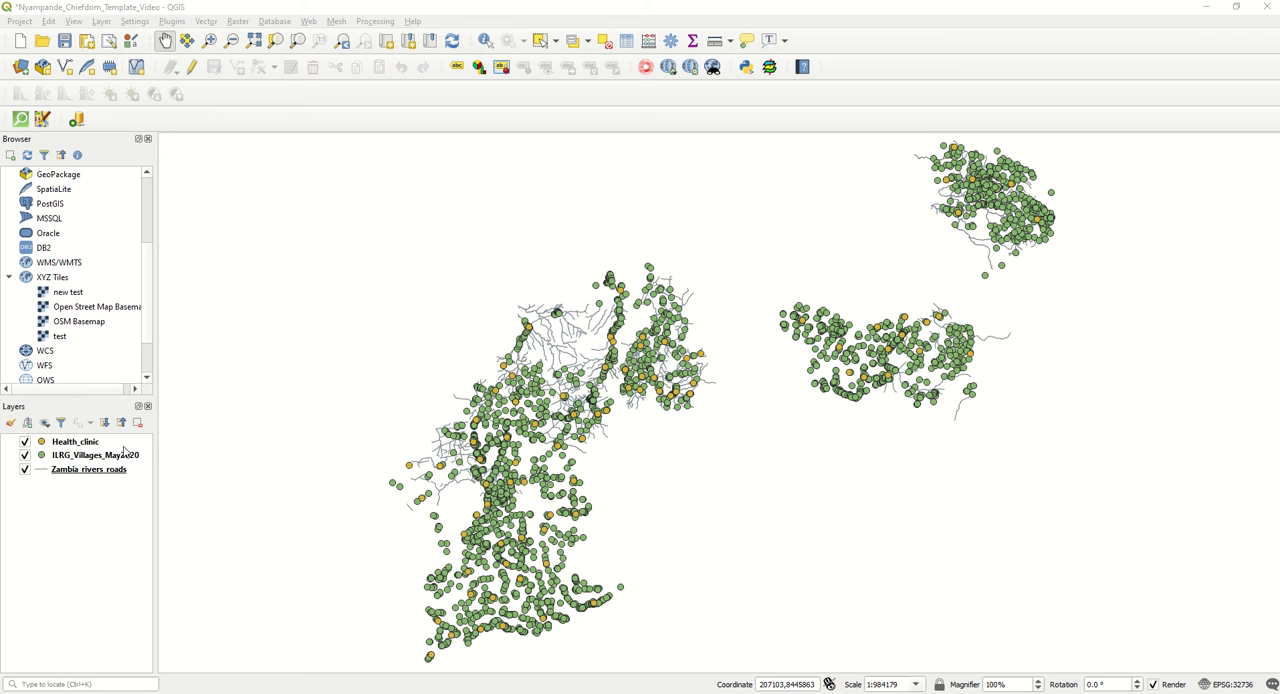
pyautogui.moveTo(95, 443); pyautogui.dragTo(92, 465)
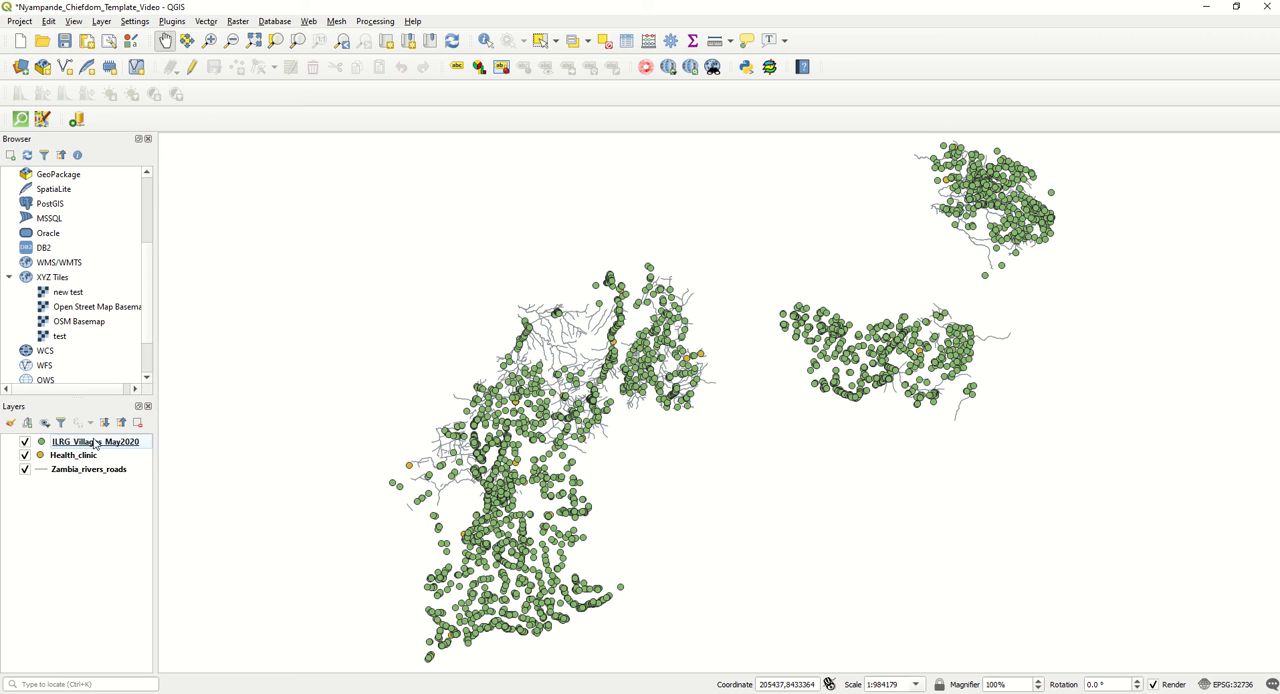
pyautogui.moveTo(84, 458); pyautogui.dragTo(86, 442)
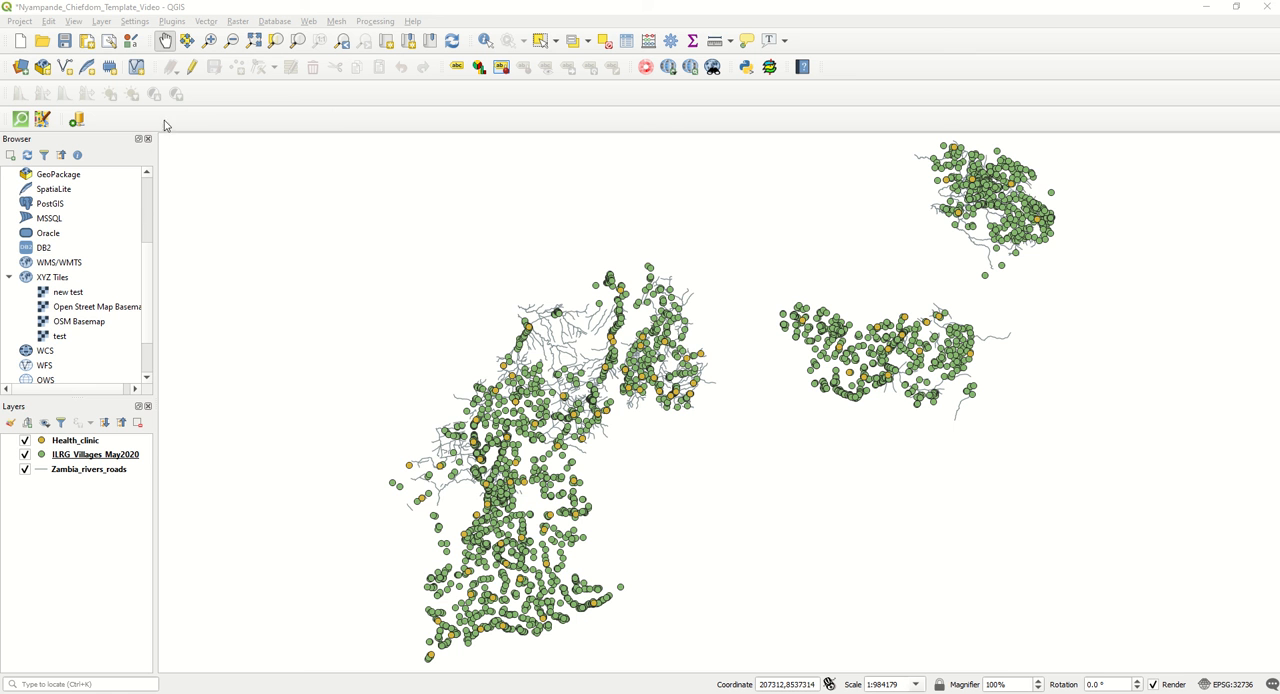
pyautogui.click(78, 25)
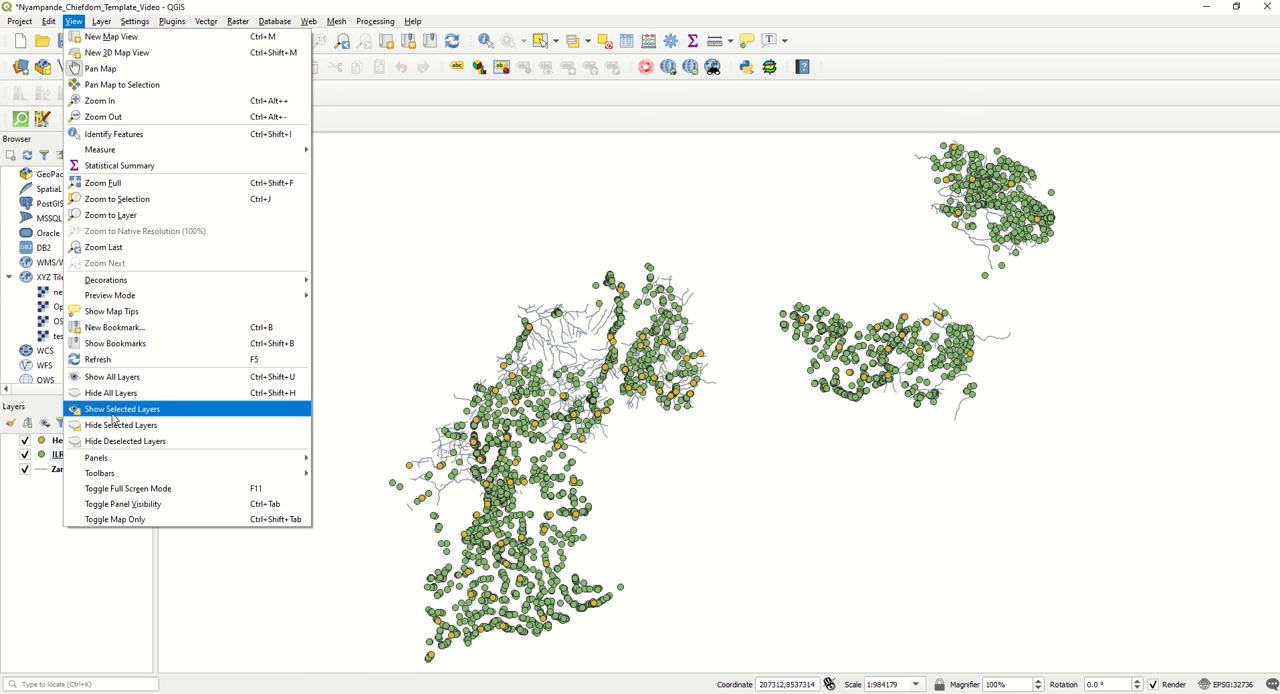
pyautogui.moveTo(123, 465)
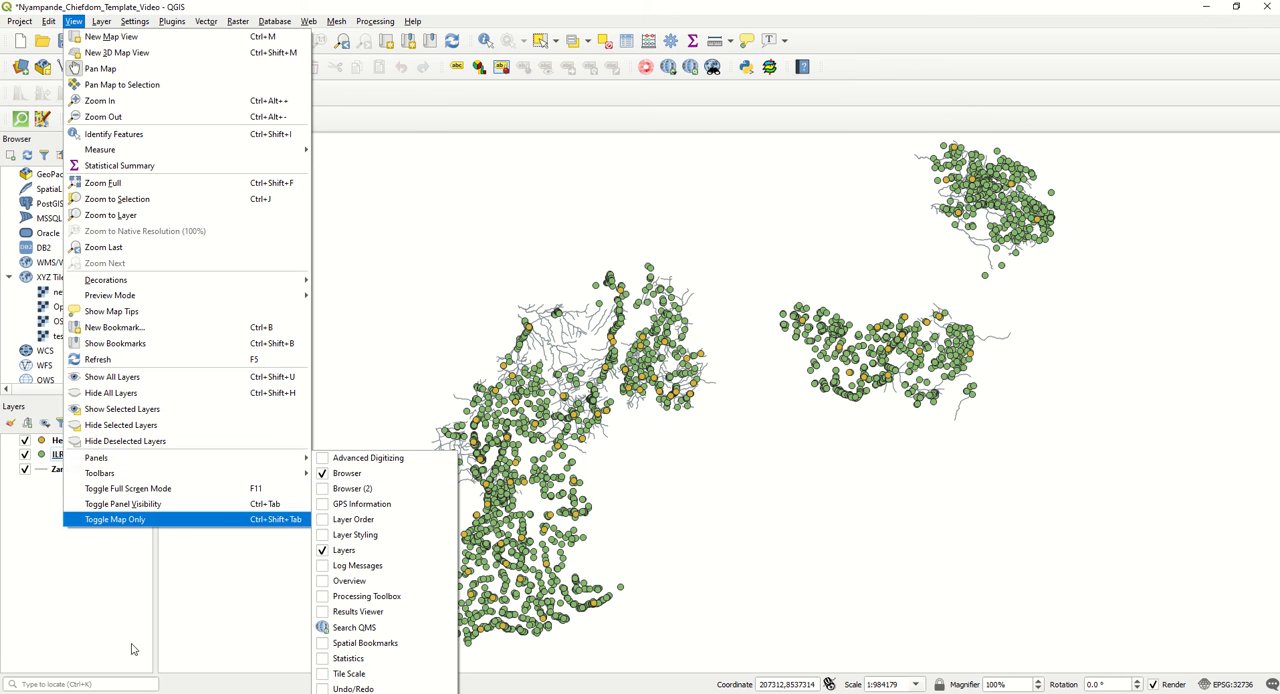
pyautogui.click(93, 600)
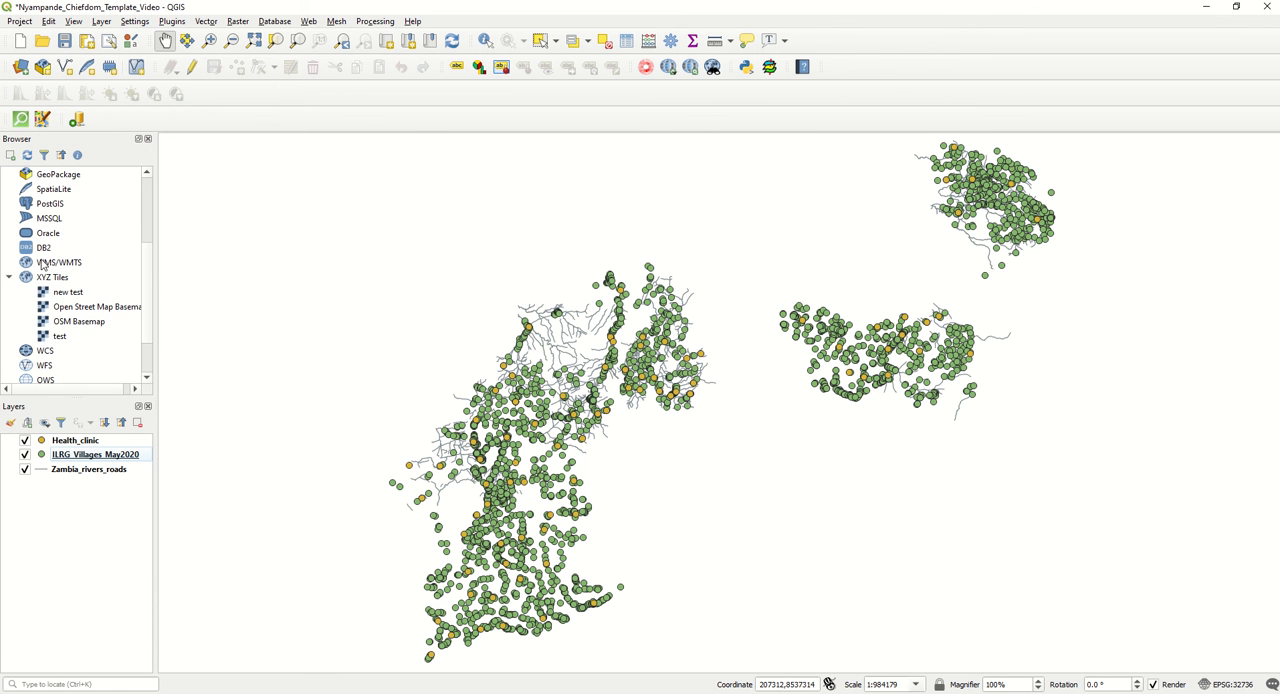
# Start a new XYZ Tiles connection from the data source browser.
pyautogui.scroll(-2, 42, 275)
pyautogui.scroll(1, 44, 270)
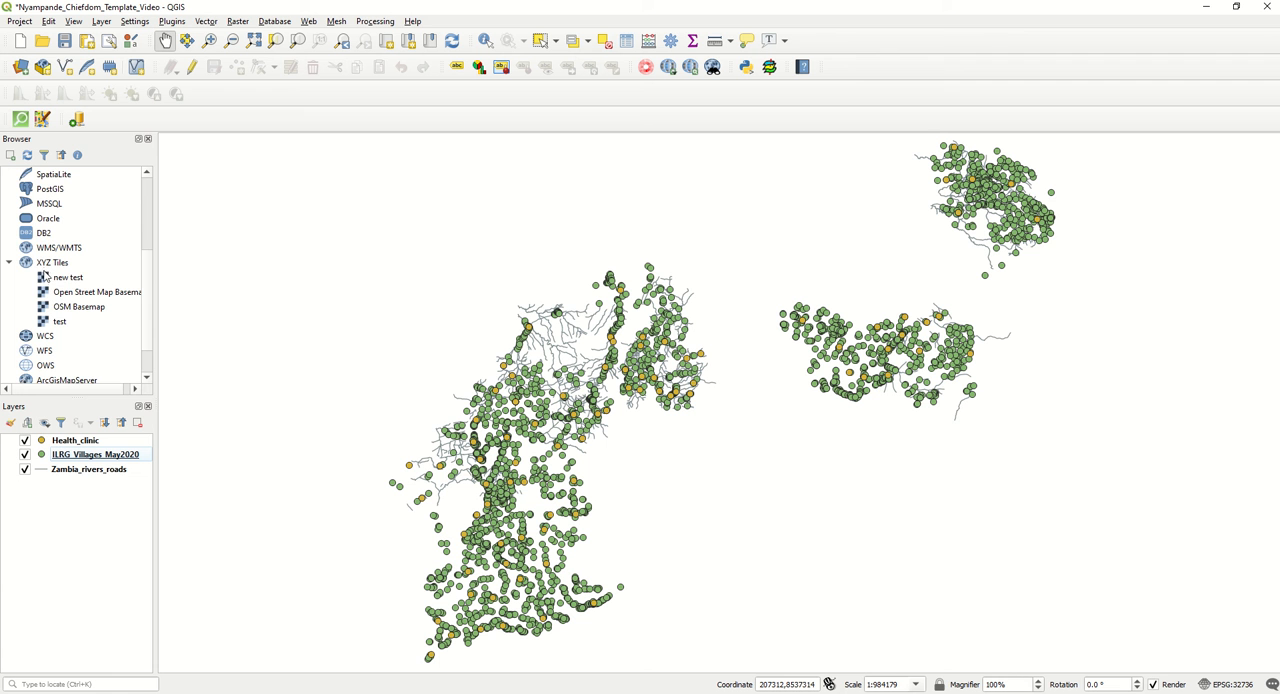
pyautogui.scroll(3, 42, 264)
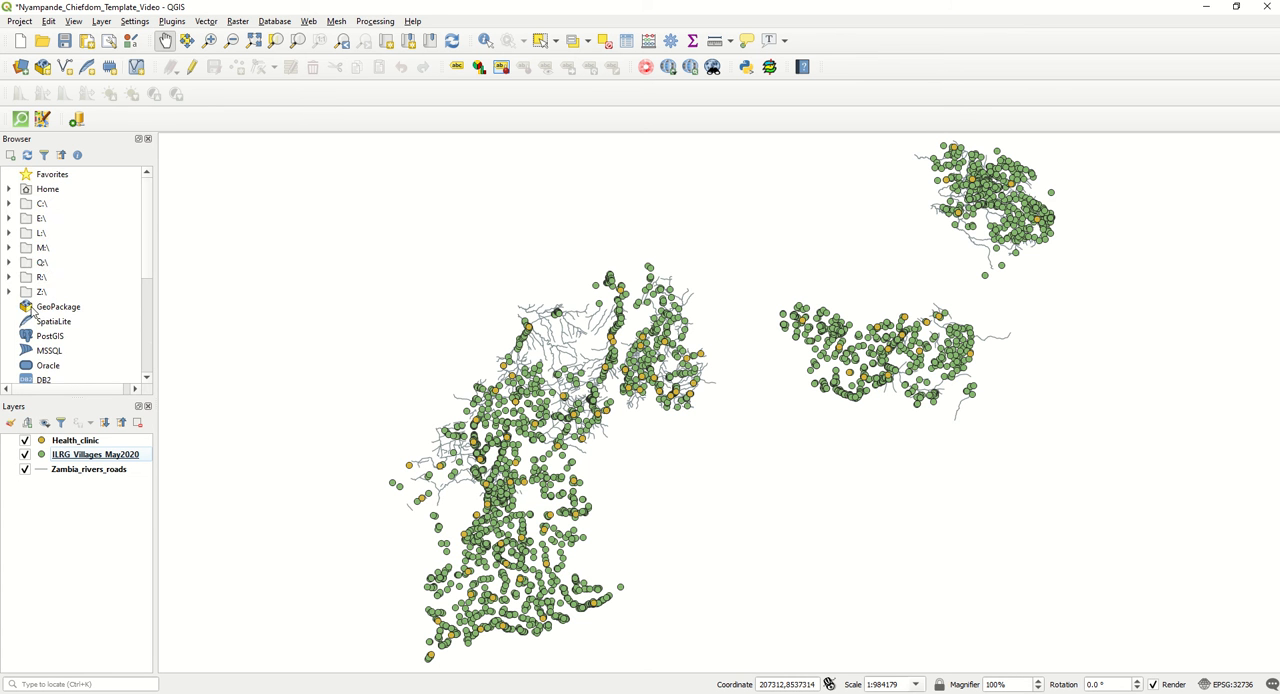
pyautogui.scroll(-4, 44, 262)
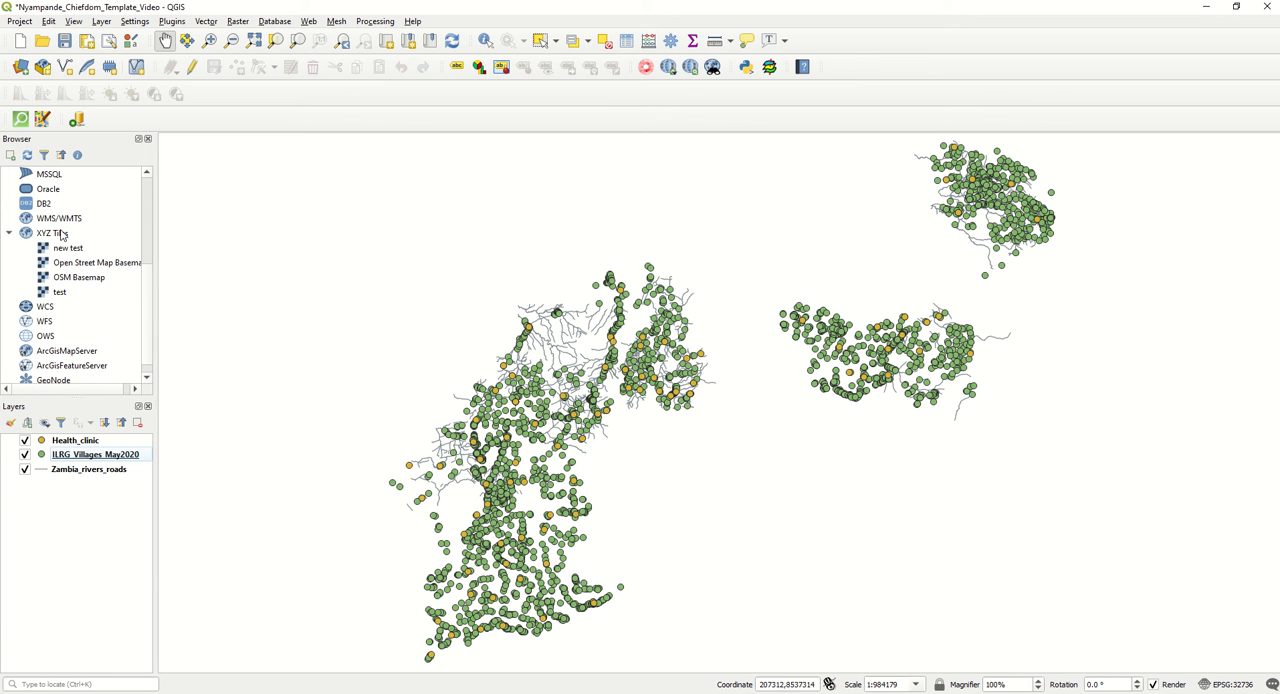
pyautogui.rightClick(60, 232)
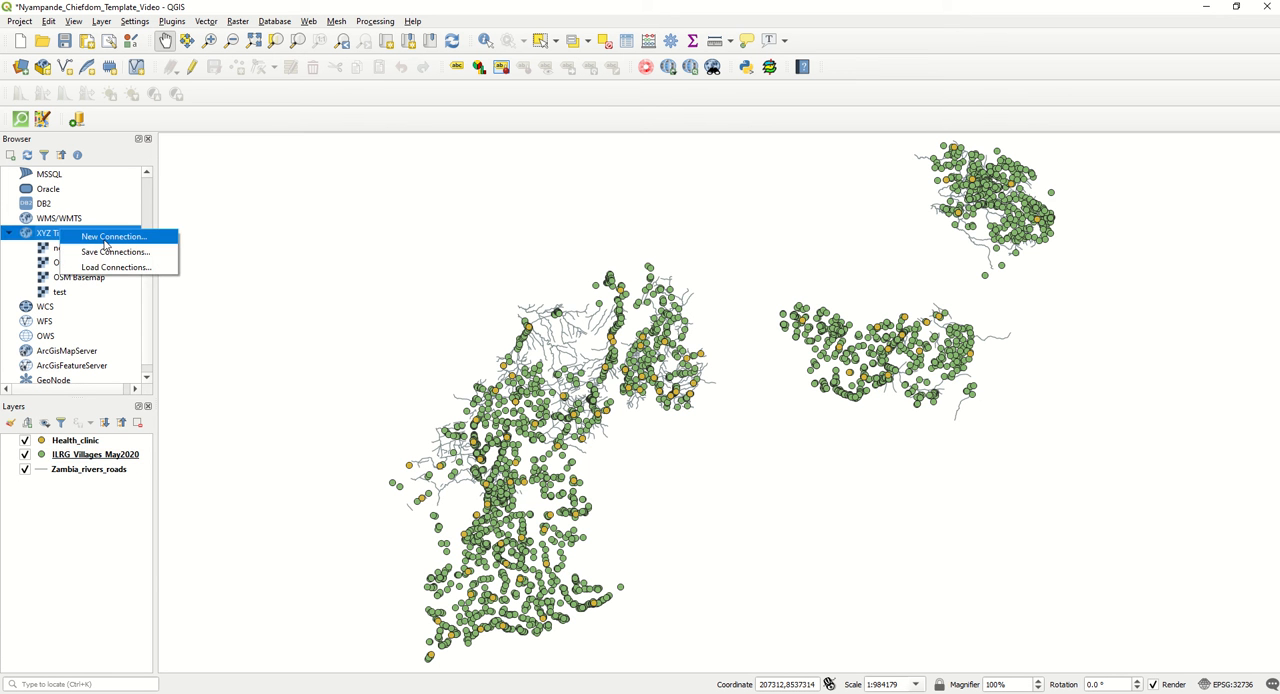
pyautogui.click(105, 237)
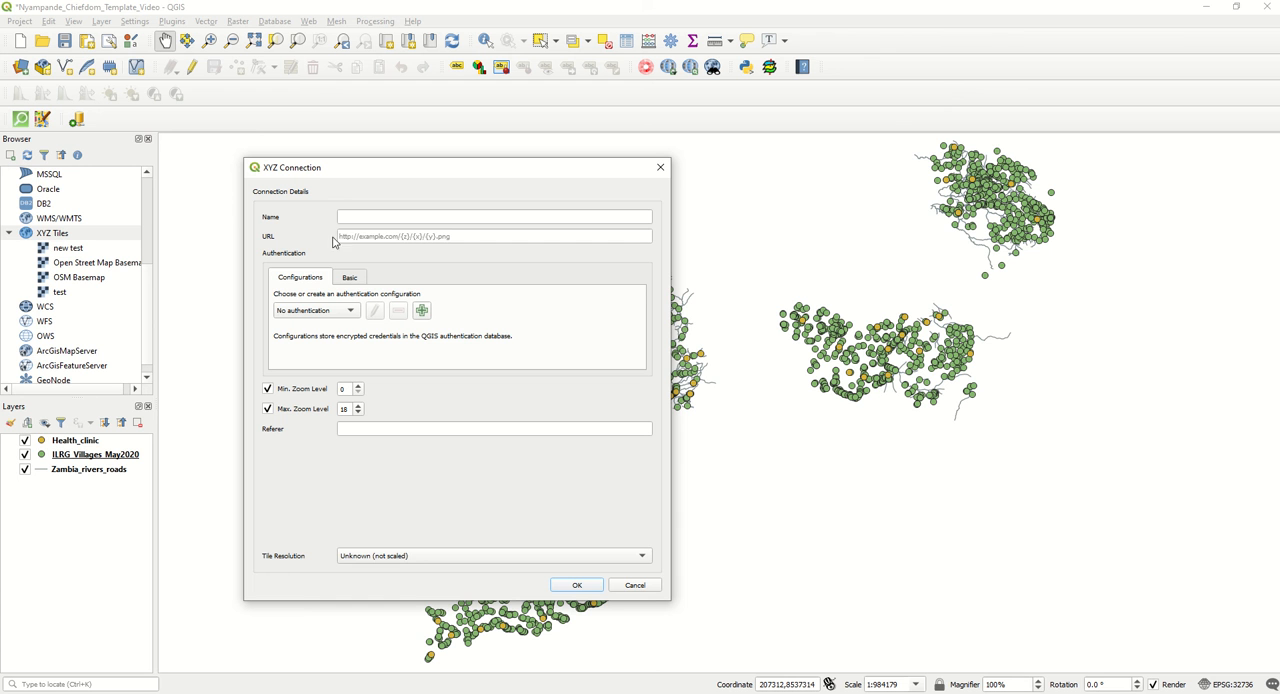
pyautogui.click(387, 235)
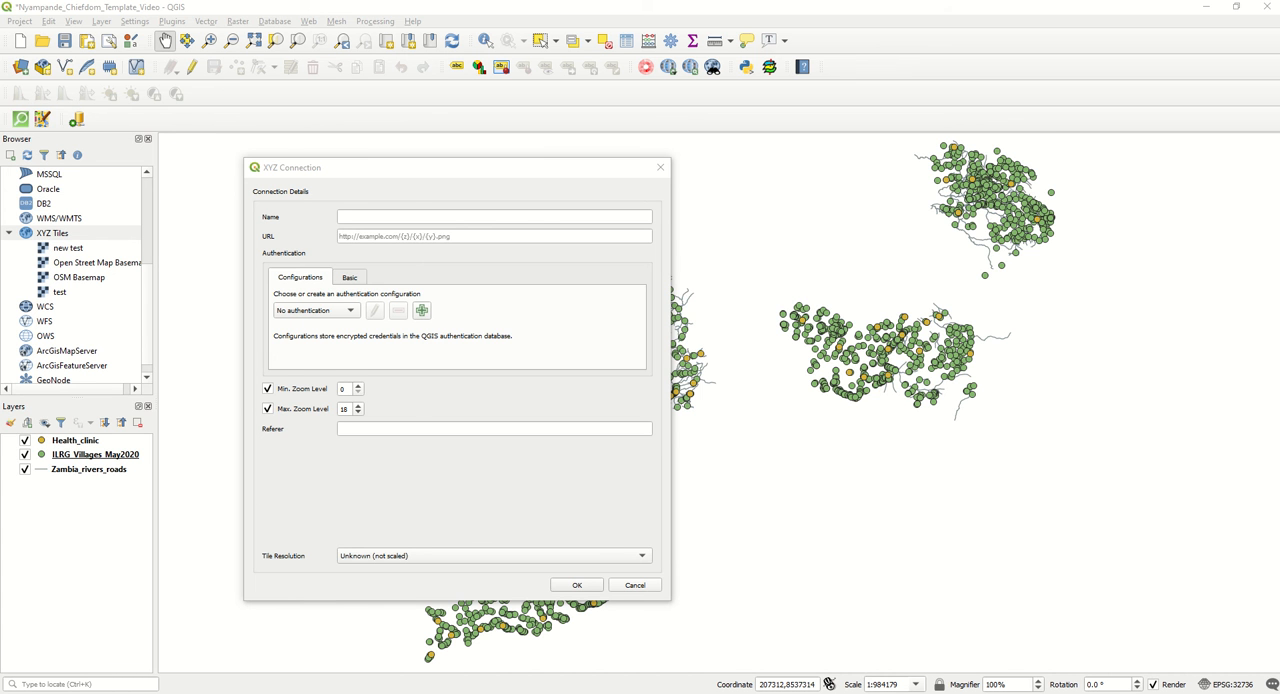
# Copy the Thunderforest landscape tile link with its API key from Basemap_link.txt into the URL and save the connection as OSM Basemap Training.
pyautogui.hotkey('alt', 'Tab')
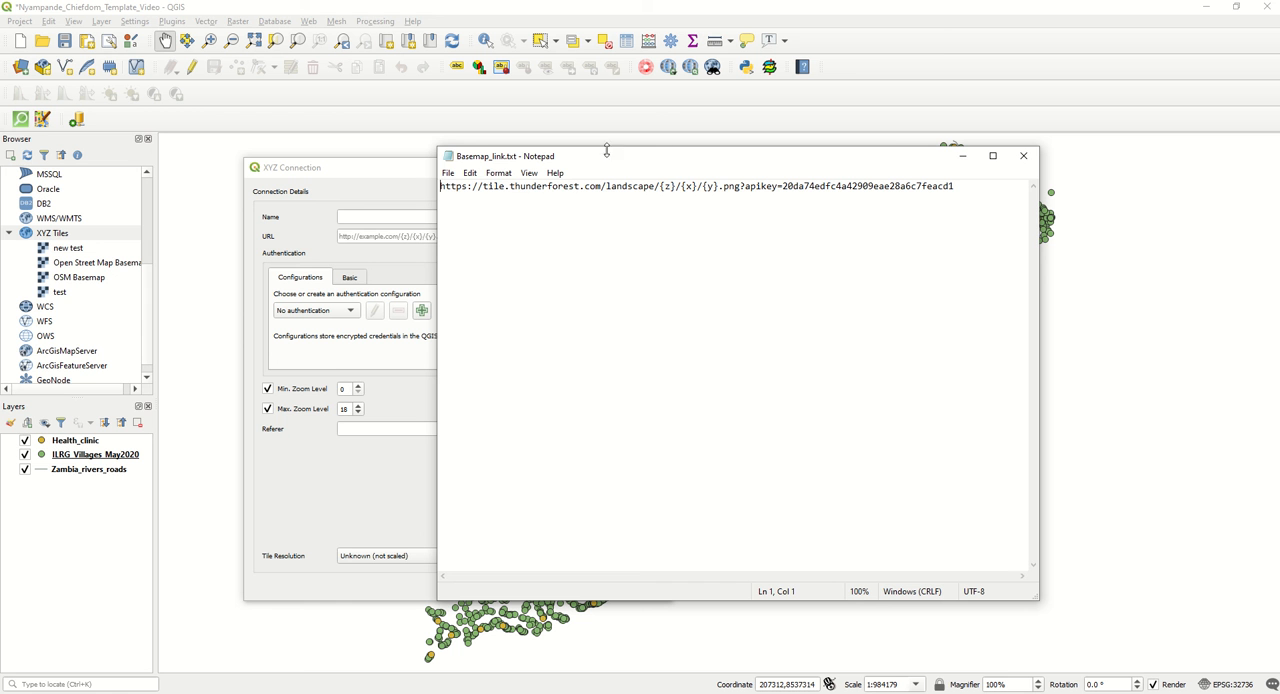
pyautogui.moveTo(972, 186); pyautogui.dragTo(410, 158)
pyautogui.hotkey('ctrl', 'c')
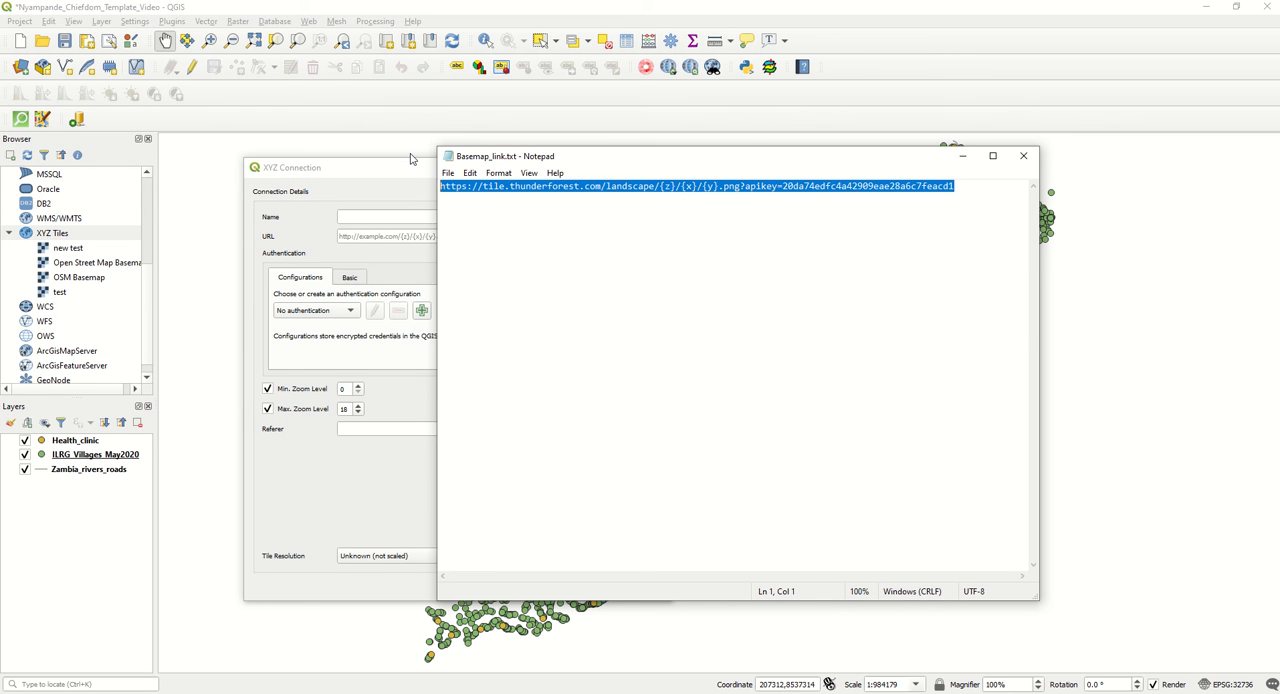
pyautogui.click(962, 156)
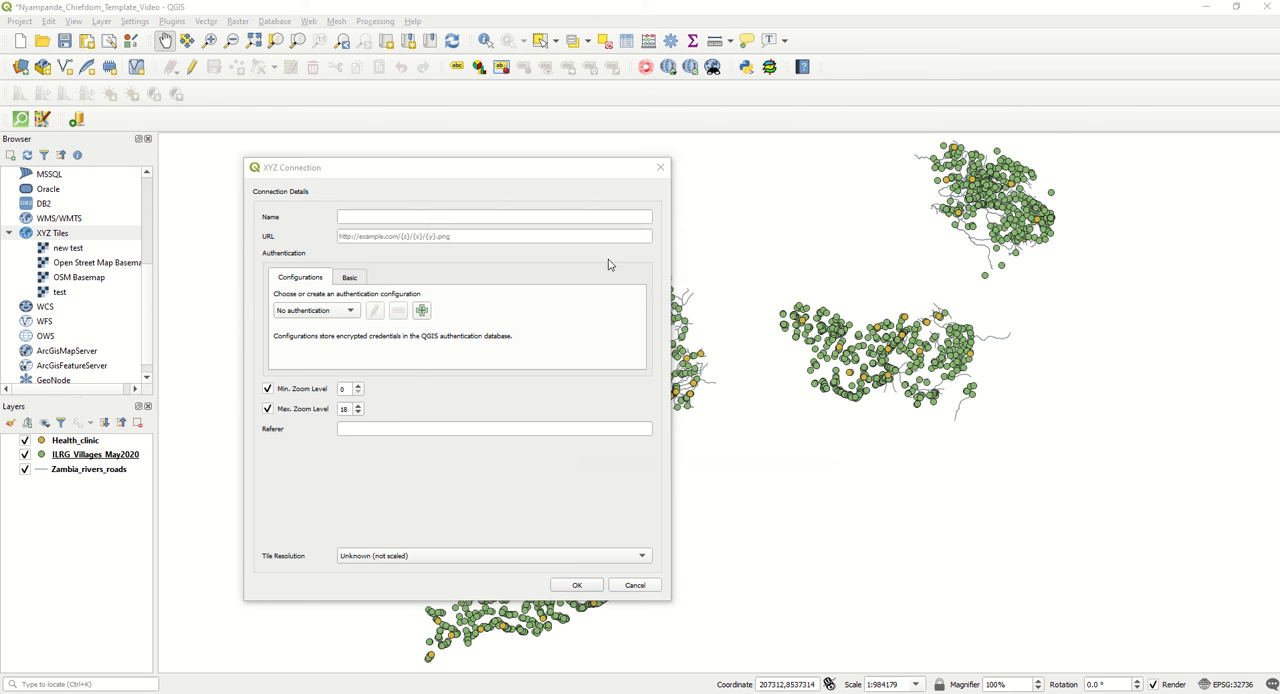
pyautogui.click(435, 238)
pyautogui.hotkey('ctrl', 'v')
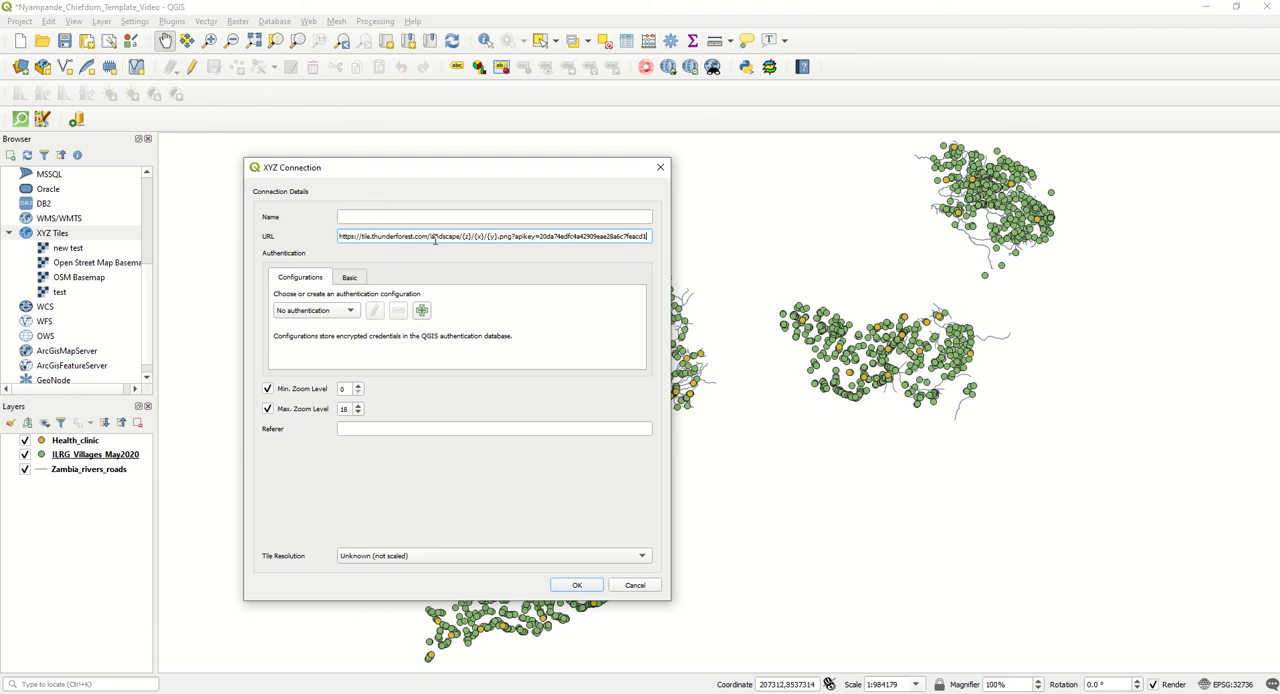
pyautogui.click(432, 210)
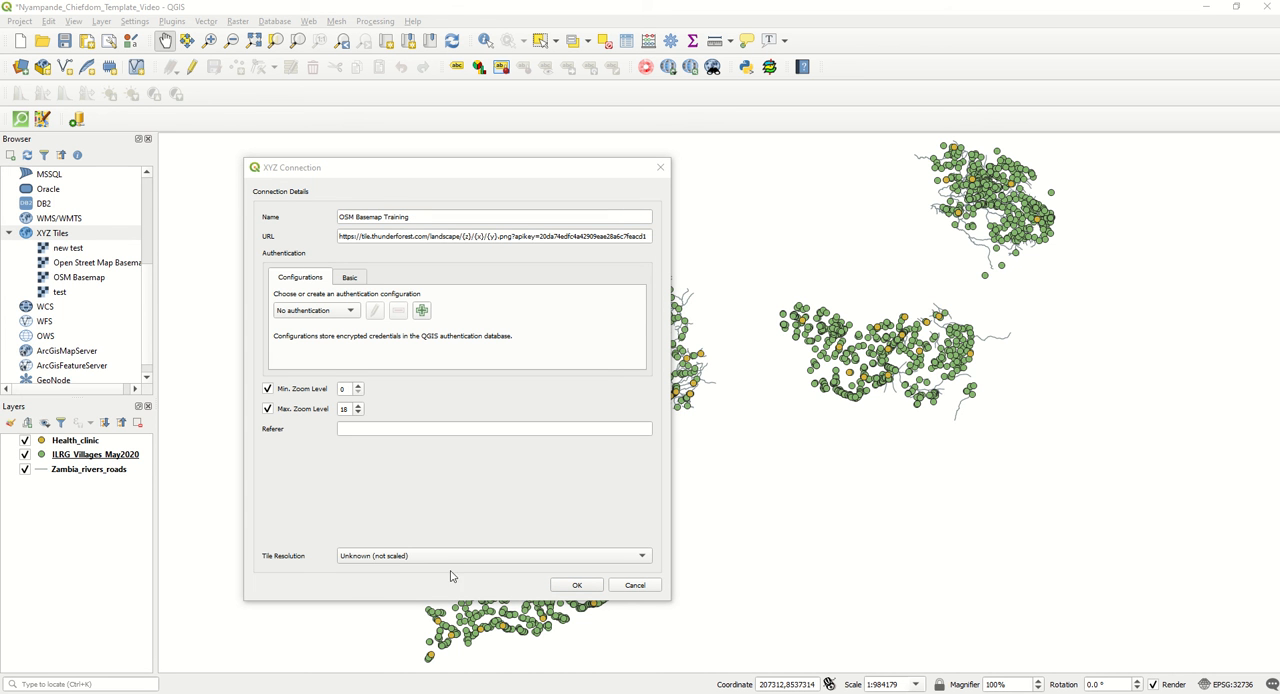
pyautogui.click(573, 586)
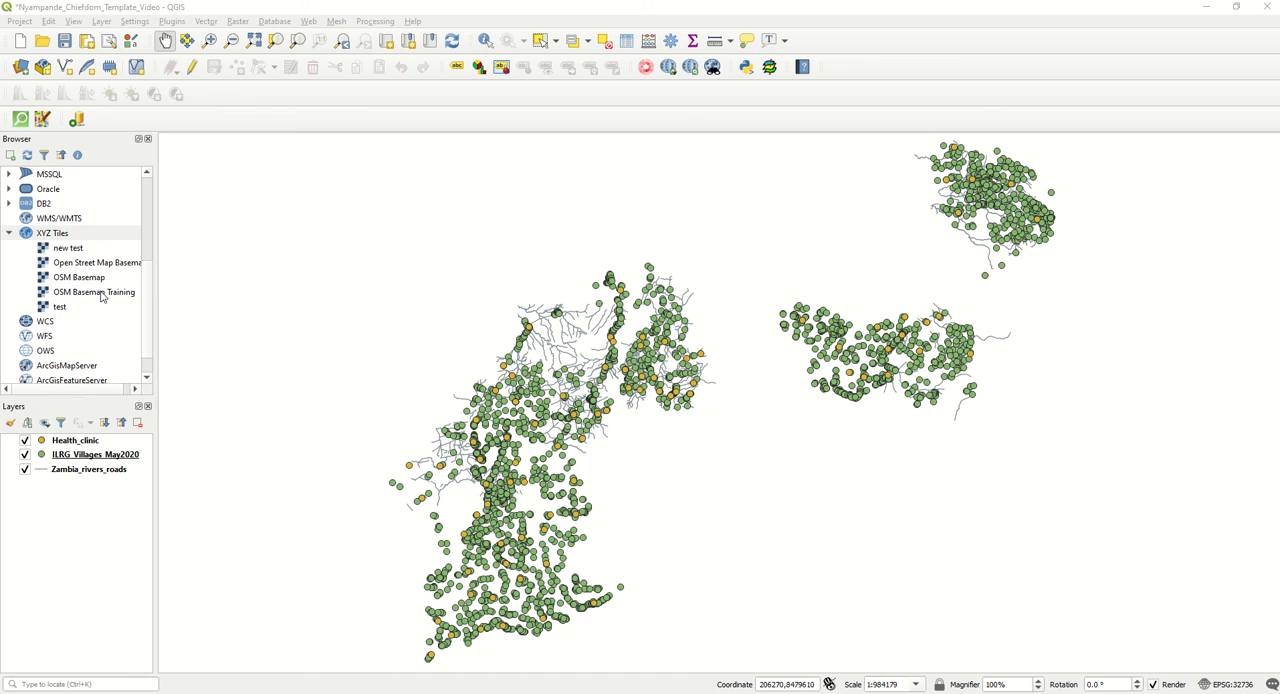
# Add the OSM Basemap Training tiles to the map and place them beneath all other layers.
pyautogui.moveTo(101, 296); pyautogui.dragTo(85, 511)
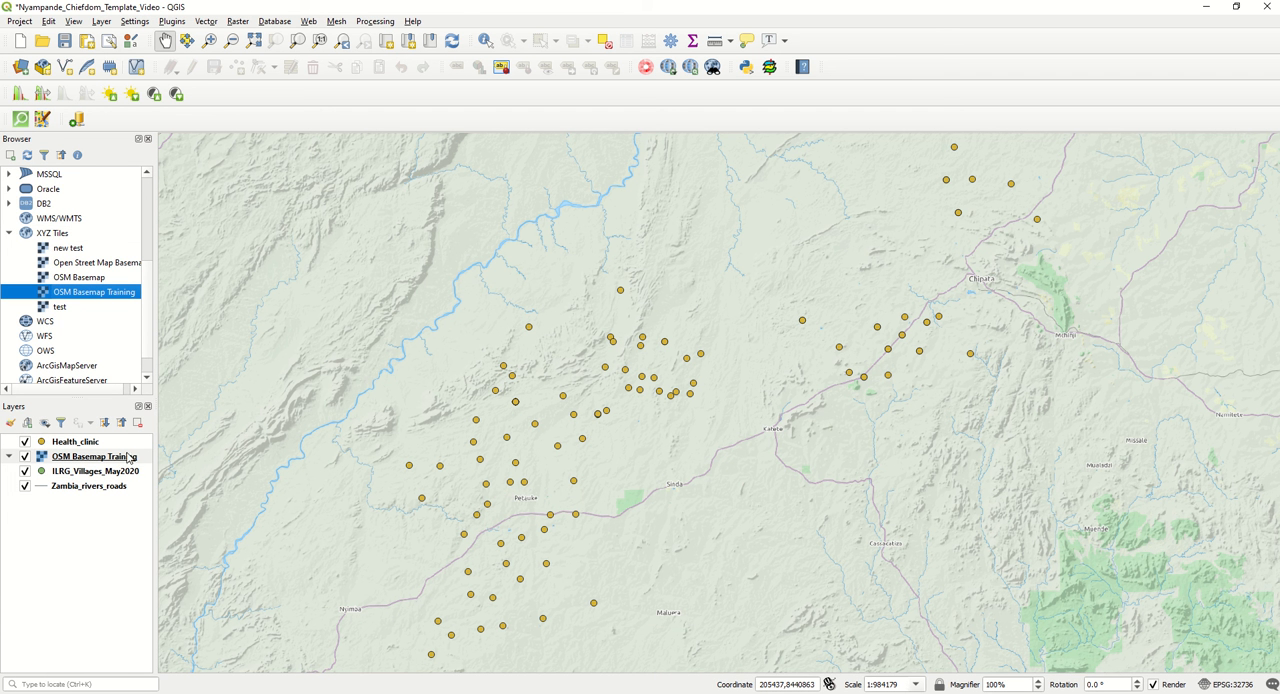
pyautogui.moveTo(110, 460); pyautogui.dragTo(111, 507)
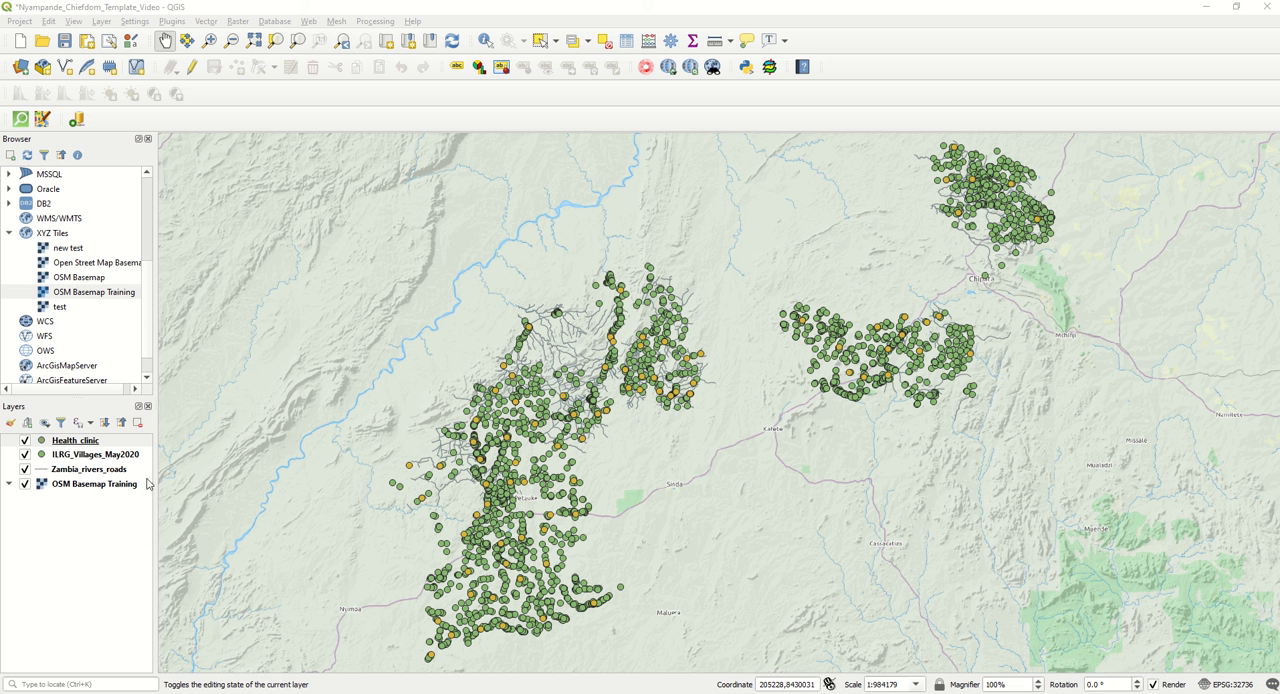
# Filter the ILRG_Villages_May2020 layer with the provider query "chiefdom" = 'Nyampande' and apply it to the layer.
pyautogui.click(84, 456)
pyautogui.rightClick(84, 456)
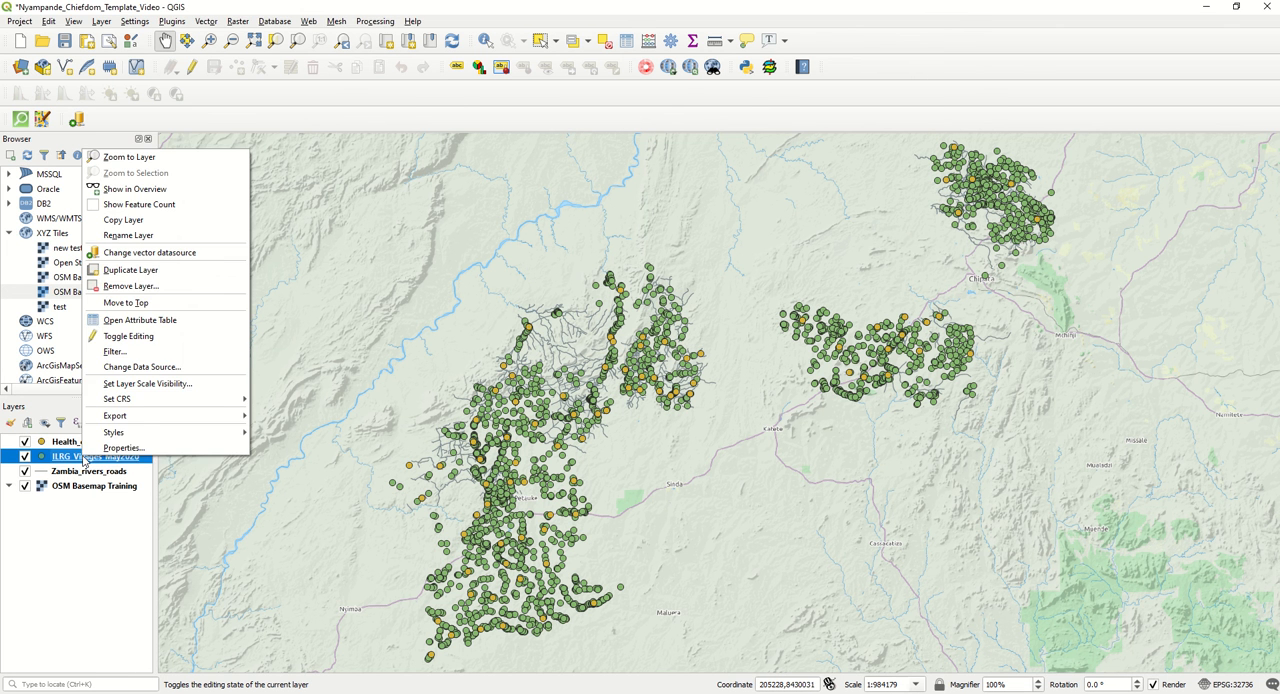
pyautogui.click(113, 451)
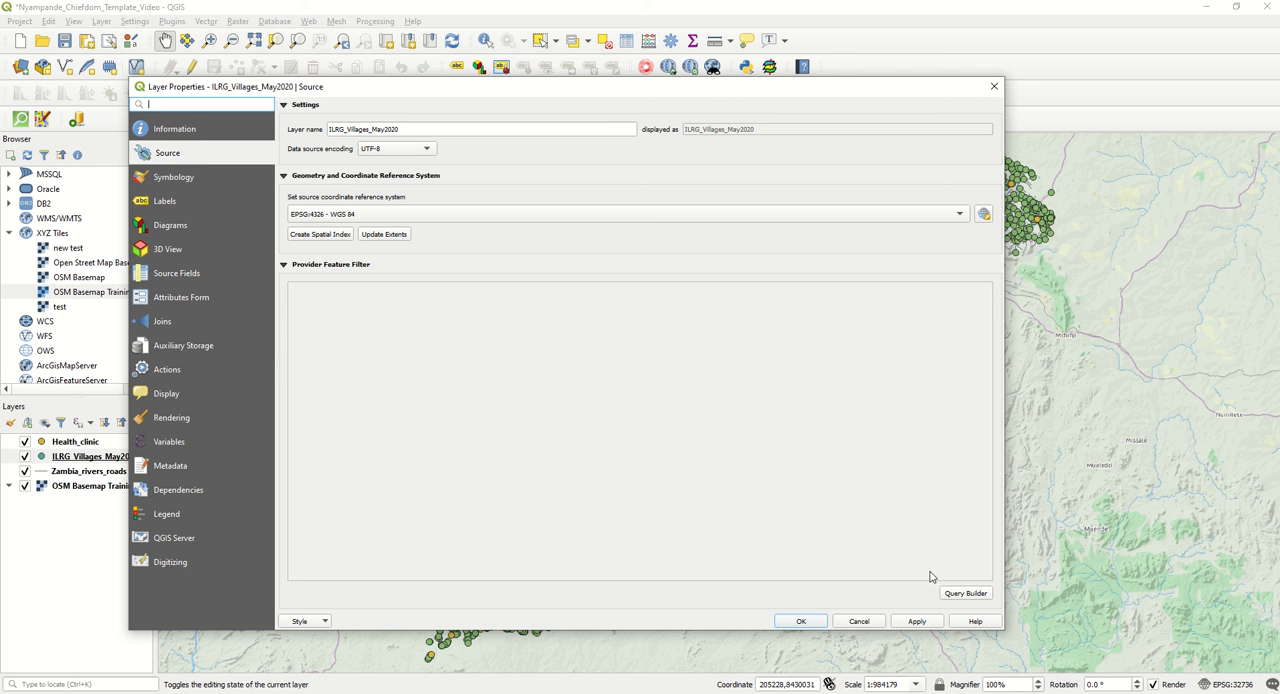
pyautogui.click(965, 594)
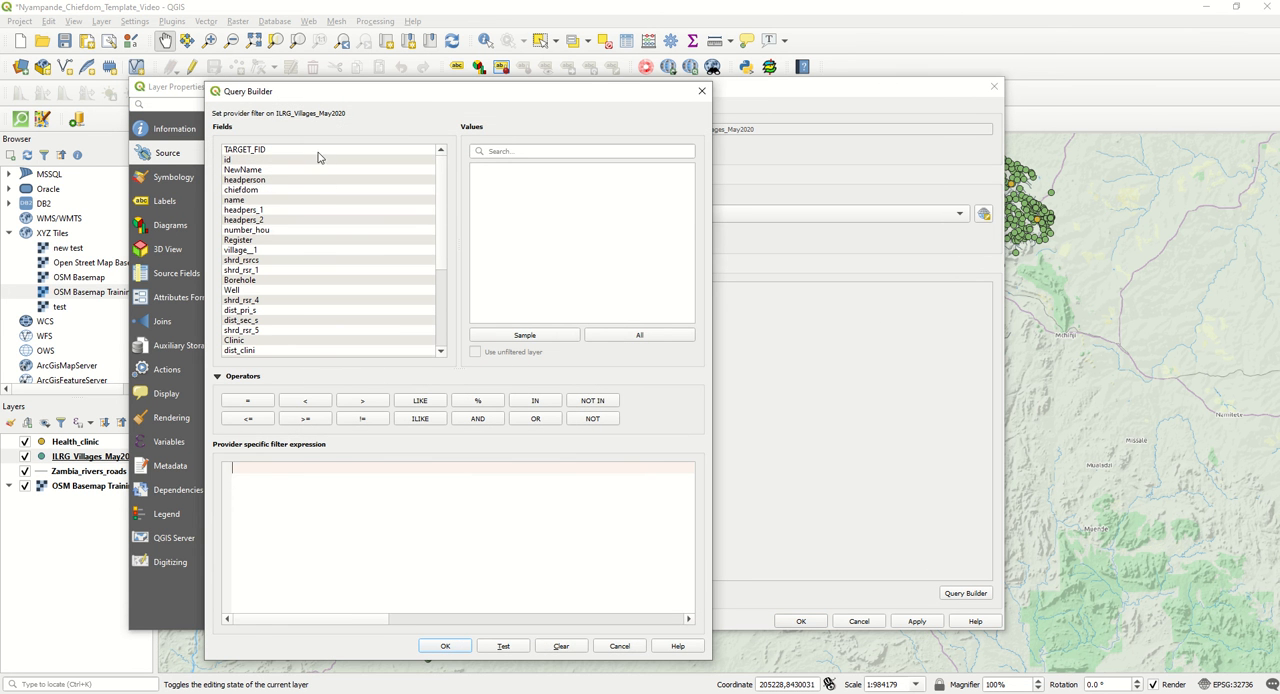
pyautogui.click(702, 91)
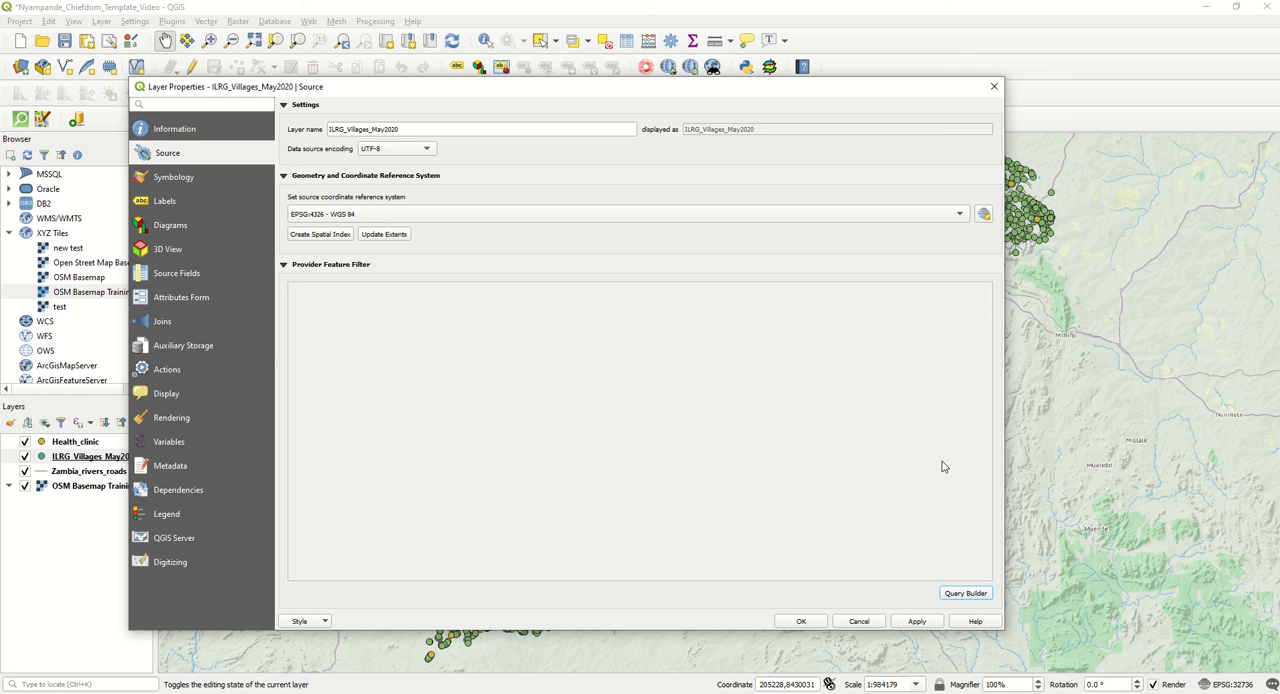
pyautogui.click(965, 594)
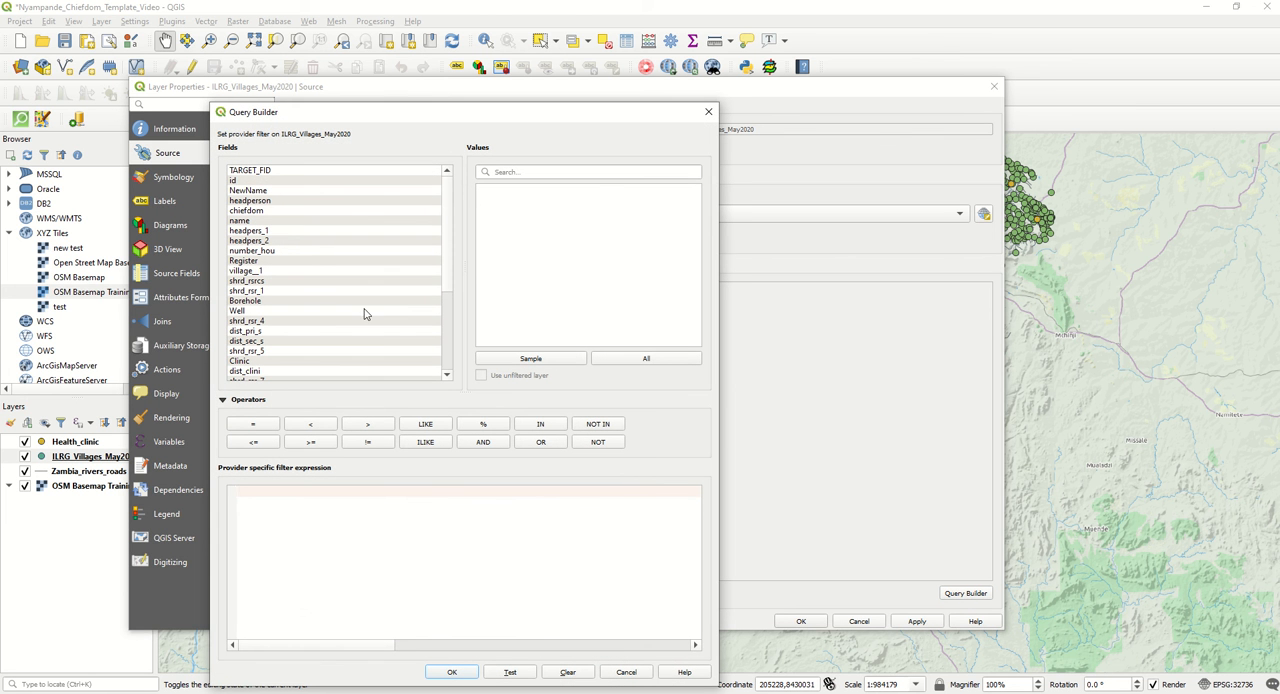
pyautogui.doubleClick(262, 213)
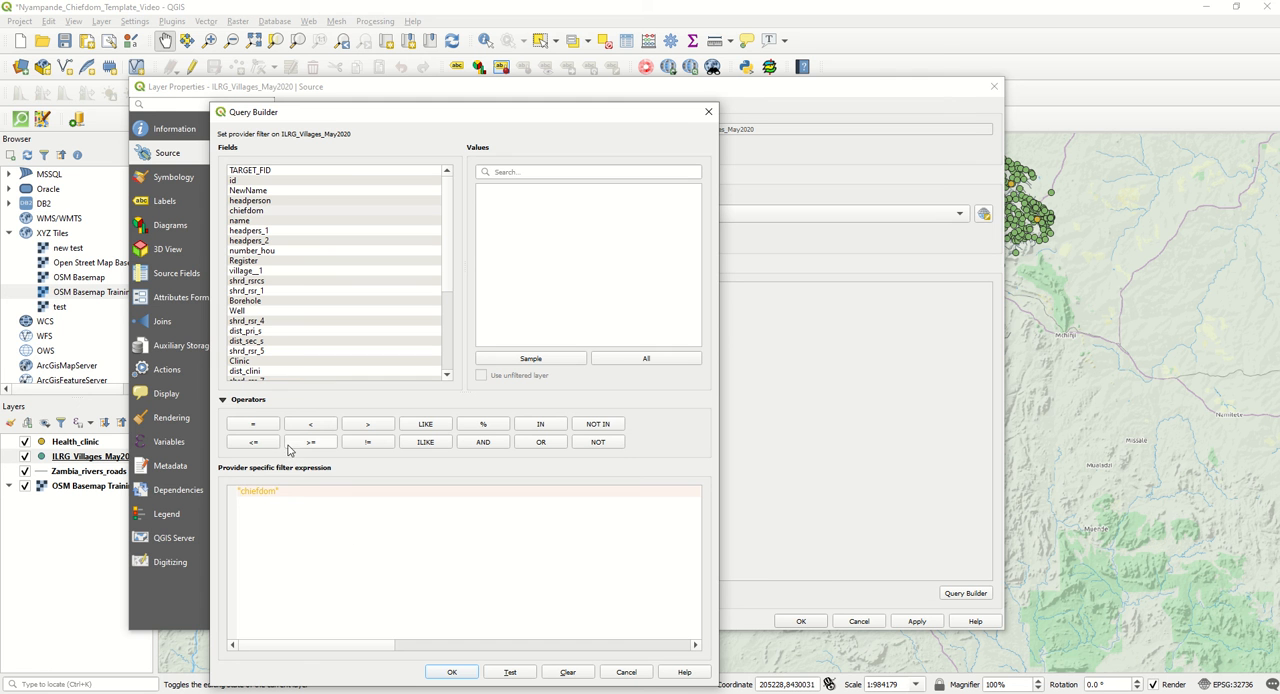
pyautogui.click(250, 426)
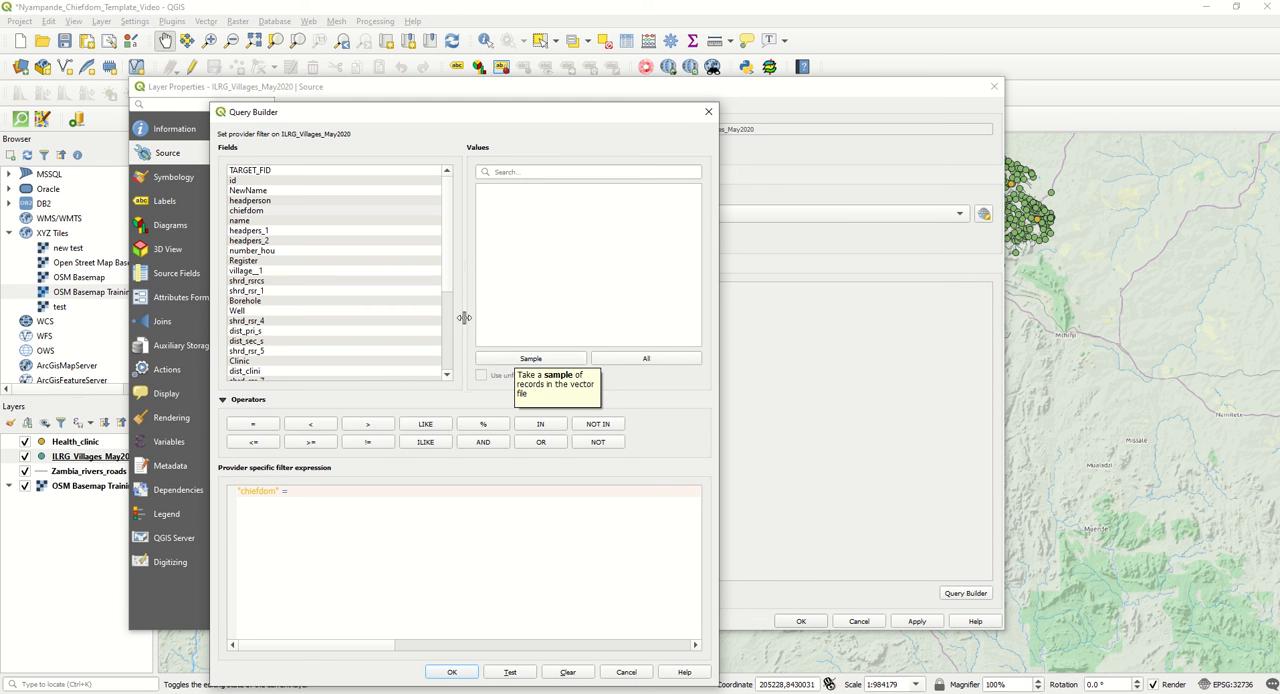
pyautogui.click(533, 359)
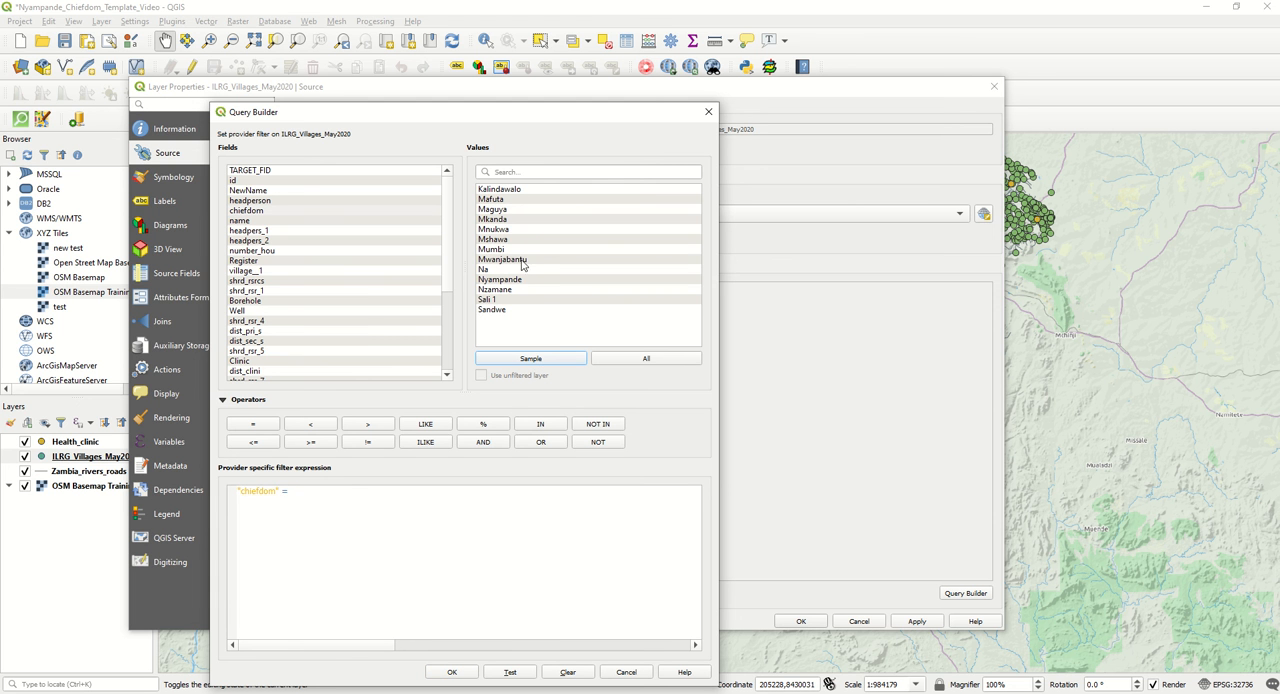
pyautogui.doubleClick(514, 281)
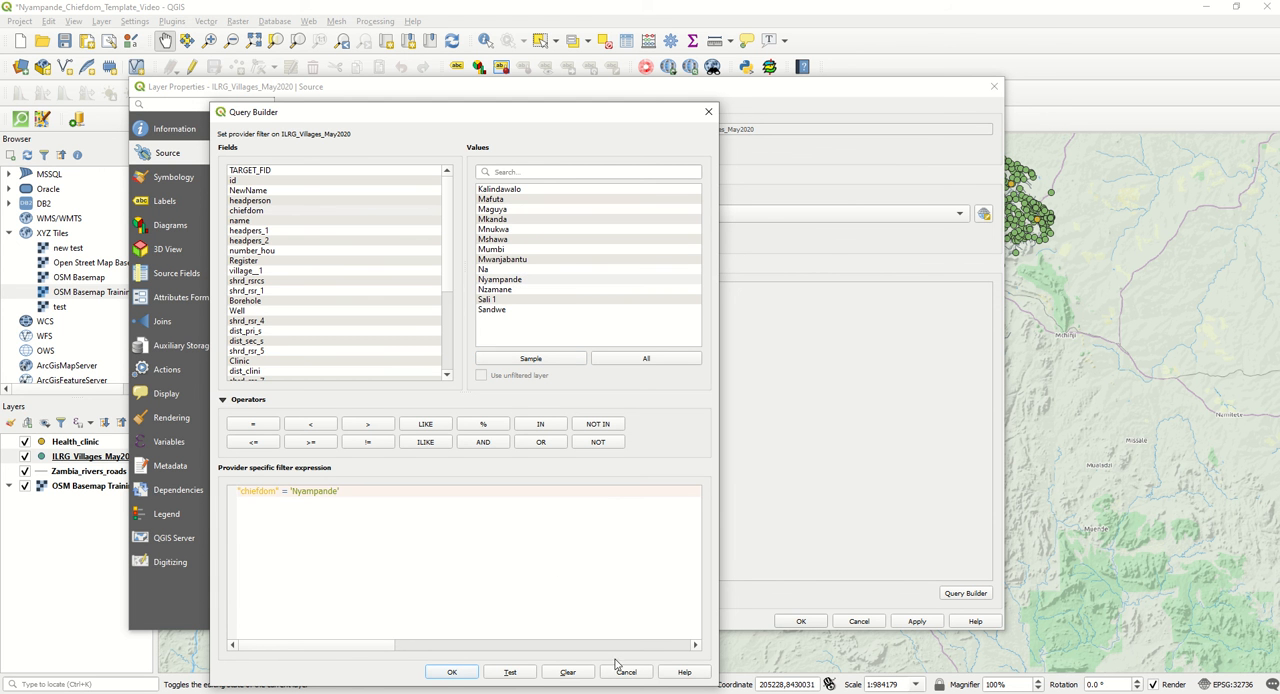
pyautogui.click(452, 673)
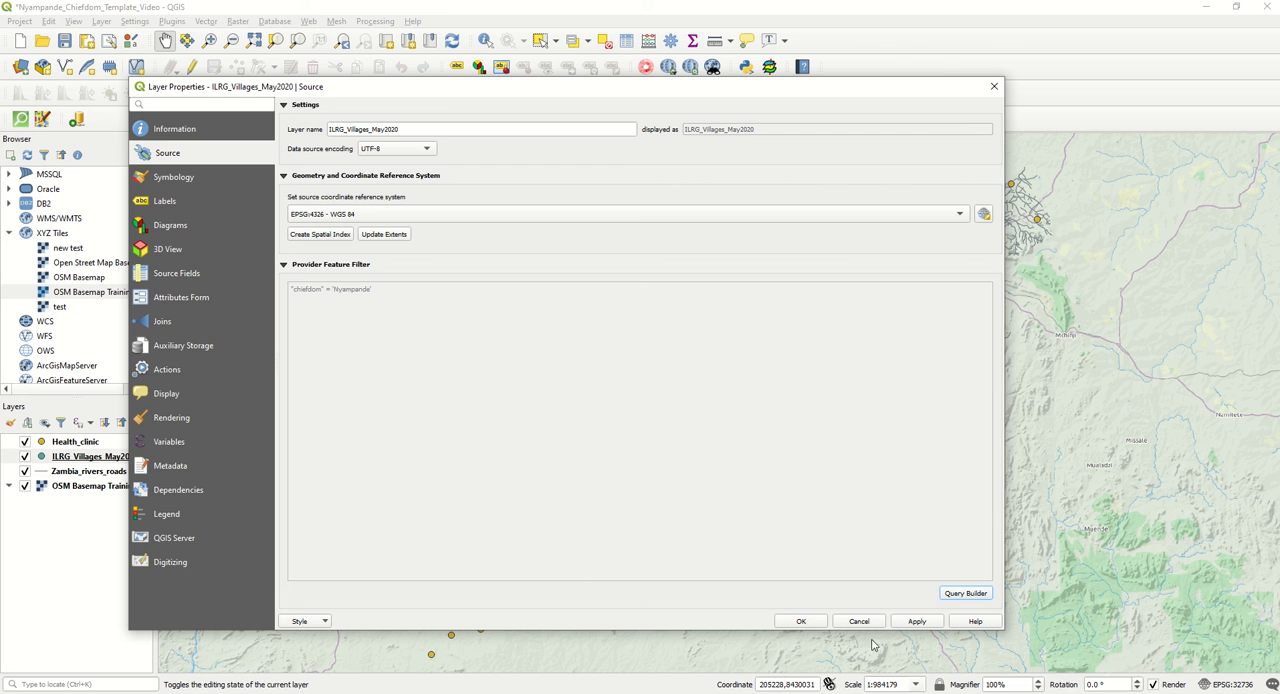
pyautogui.click(801, 621)
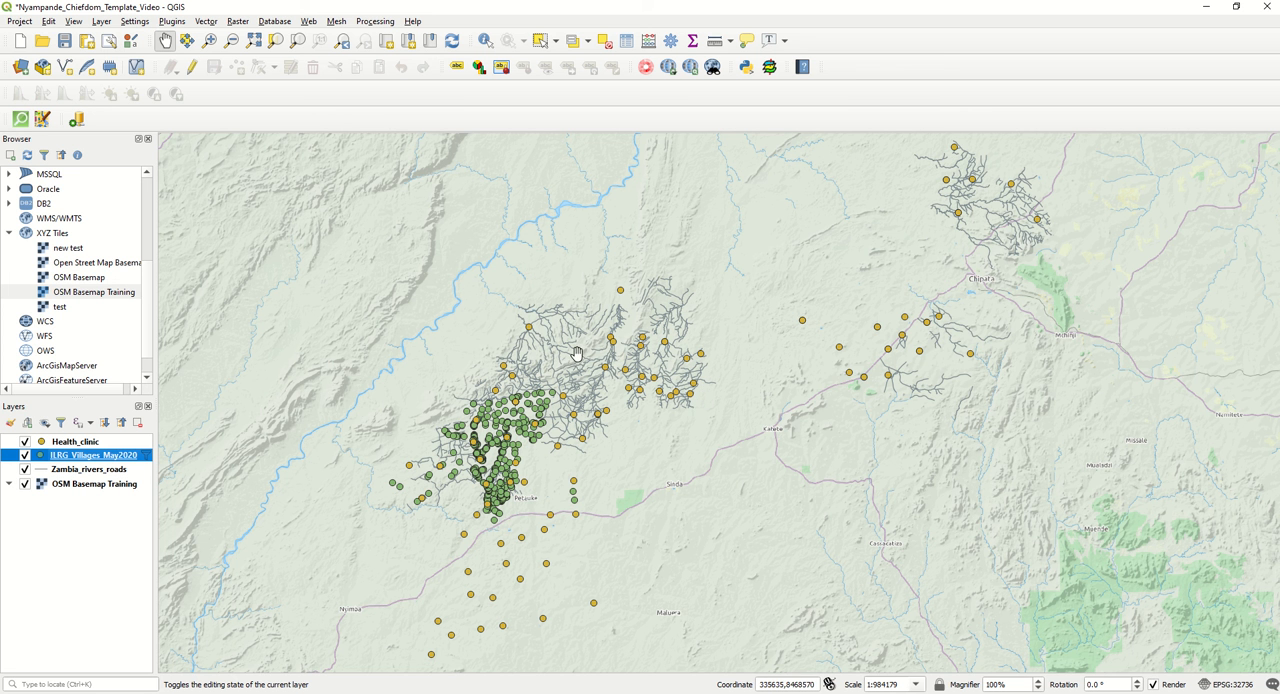
# Extend the ILRG_Villages_May2020 provider filter with AND "number_hou" > 10 and apply it to the layer.
pyautogui.scroll(2, 470, 474)
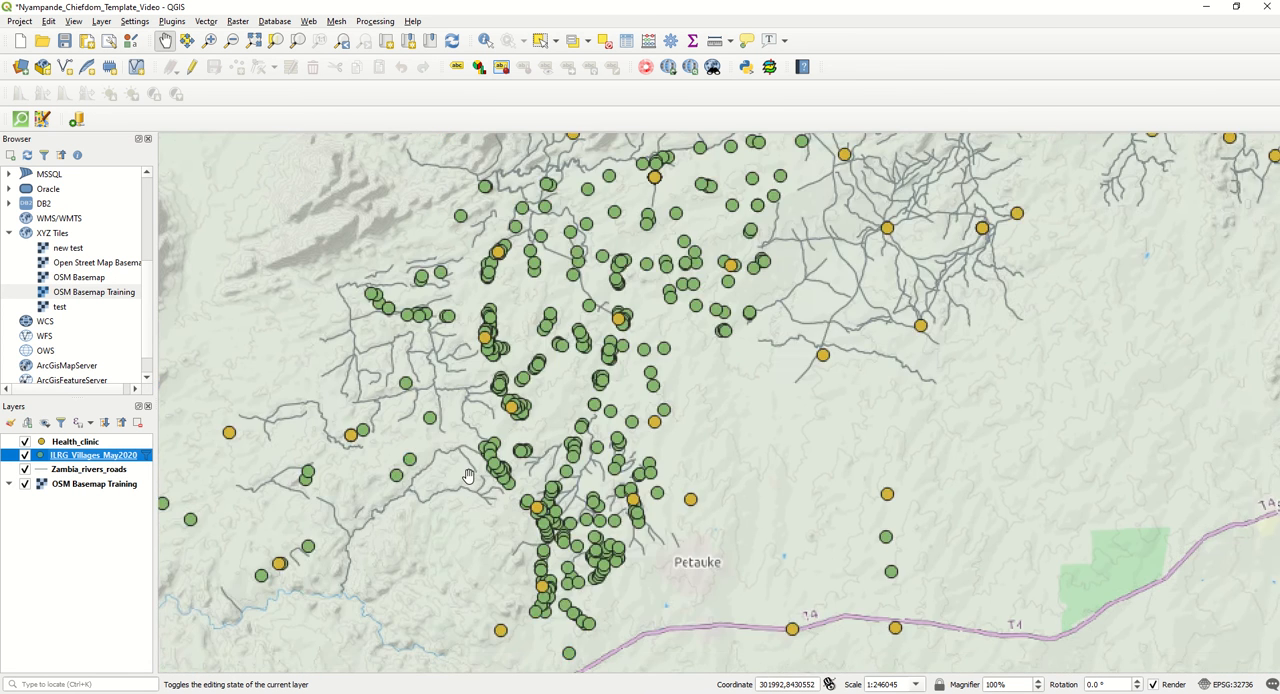
pyautogui.moveTo(470, 476); pyautogui.dragTo(541, 502)
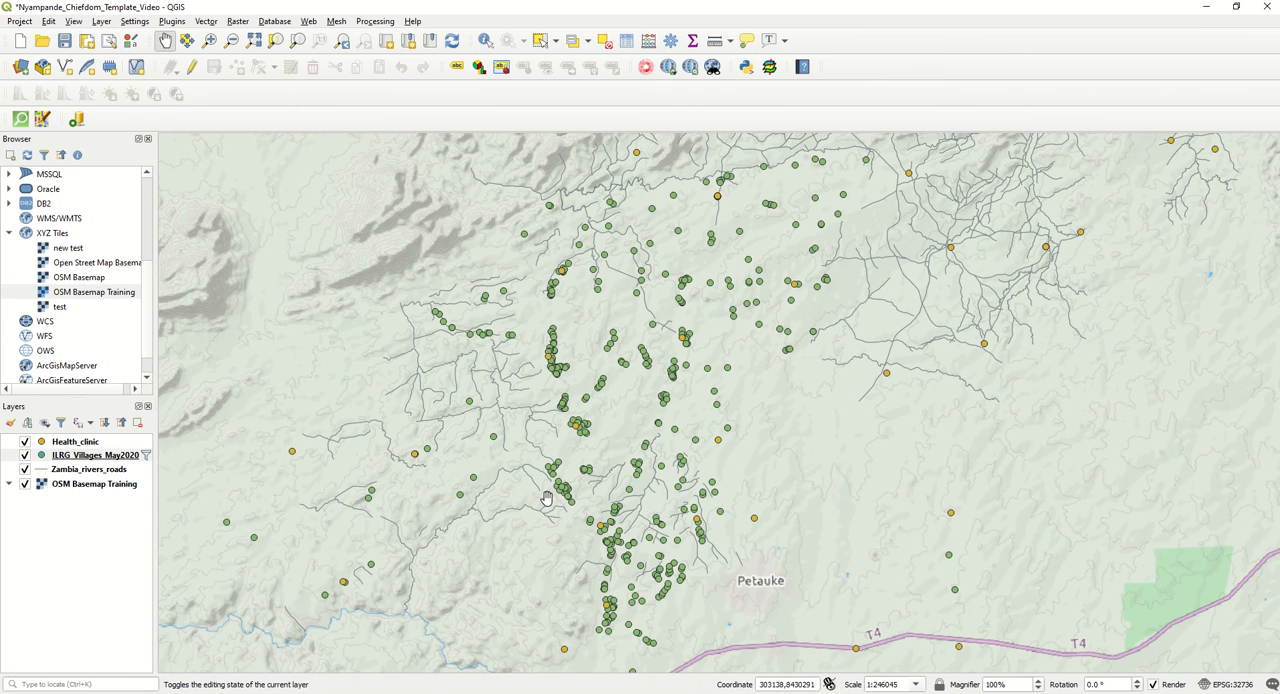
pyautogui.moveTo(566, 458); pyautogui.dragTo(567, 454)
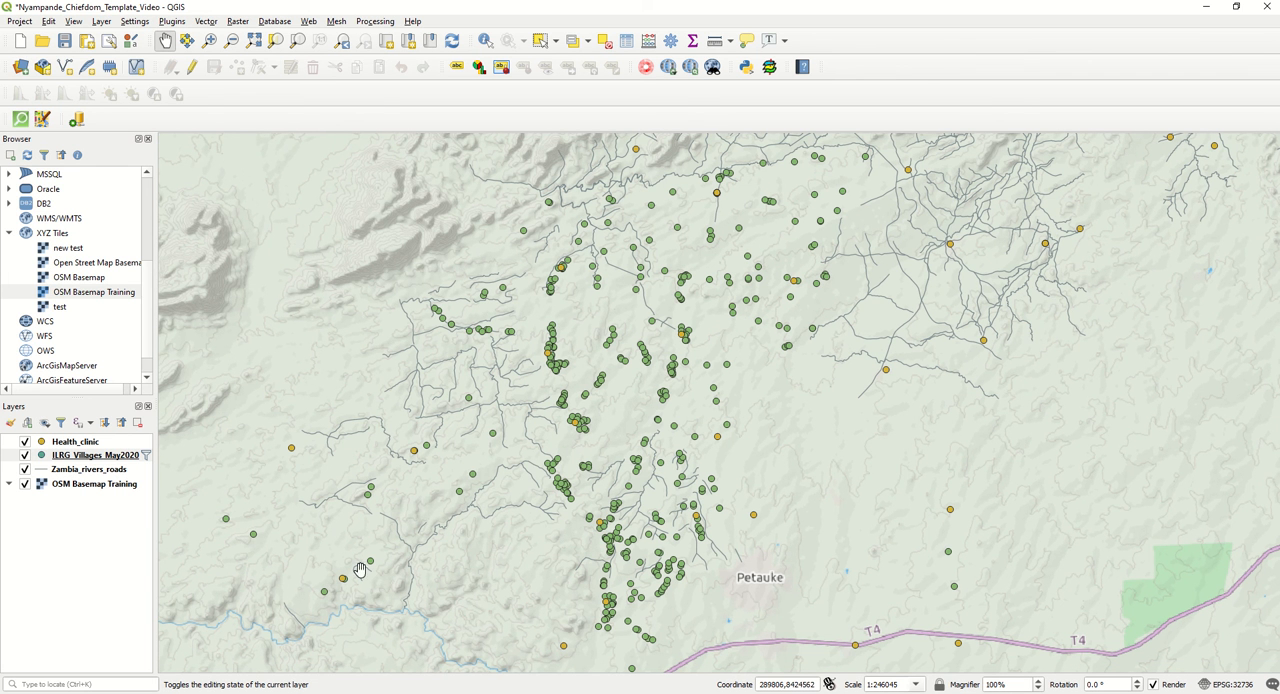
pyautogui.rightClick(103, 459)
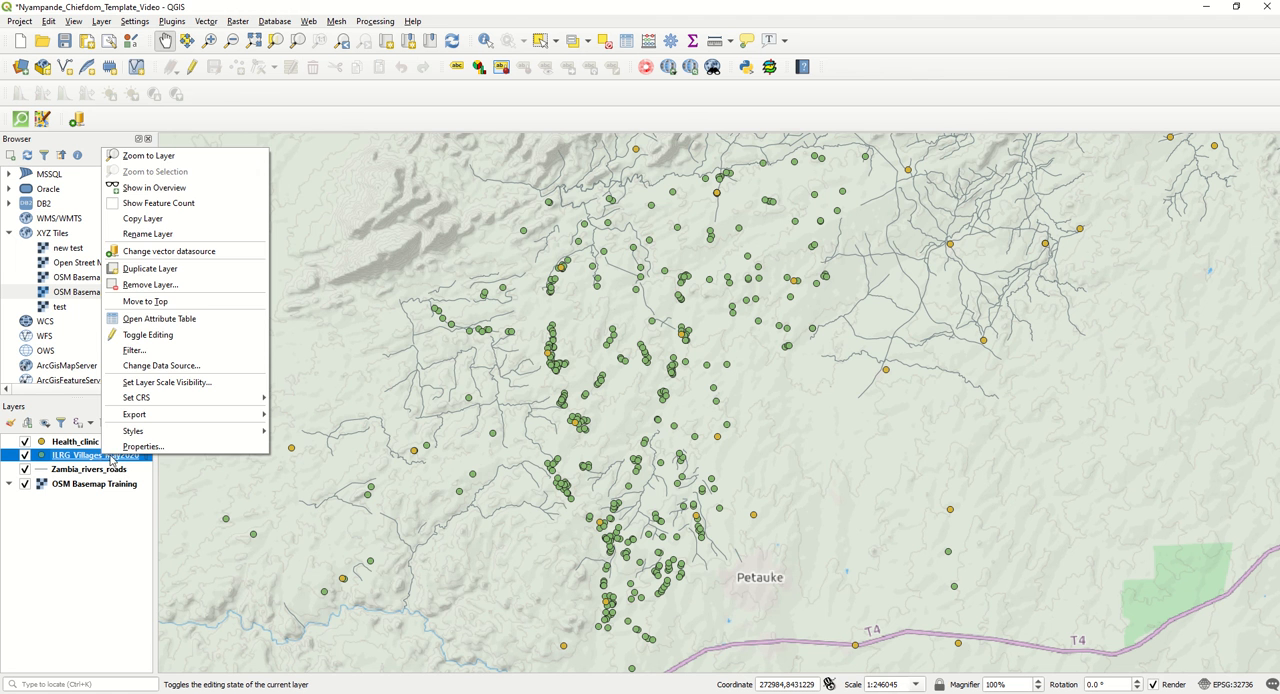
pyautogui.click(118, 452)
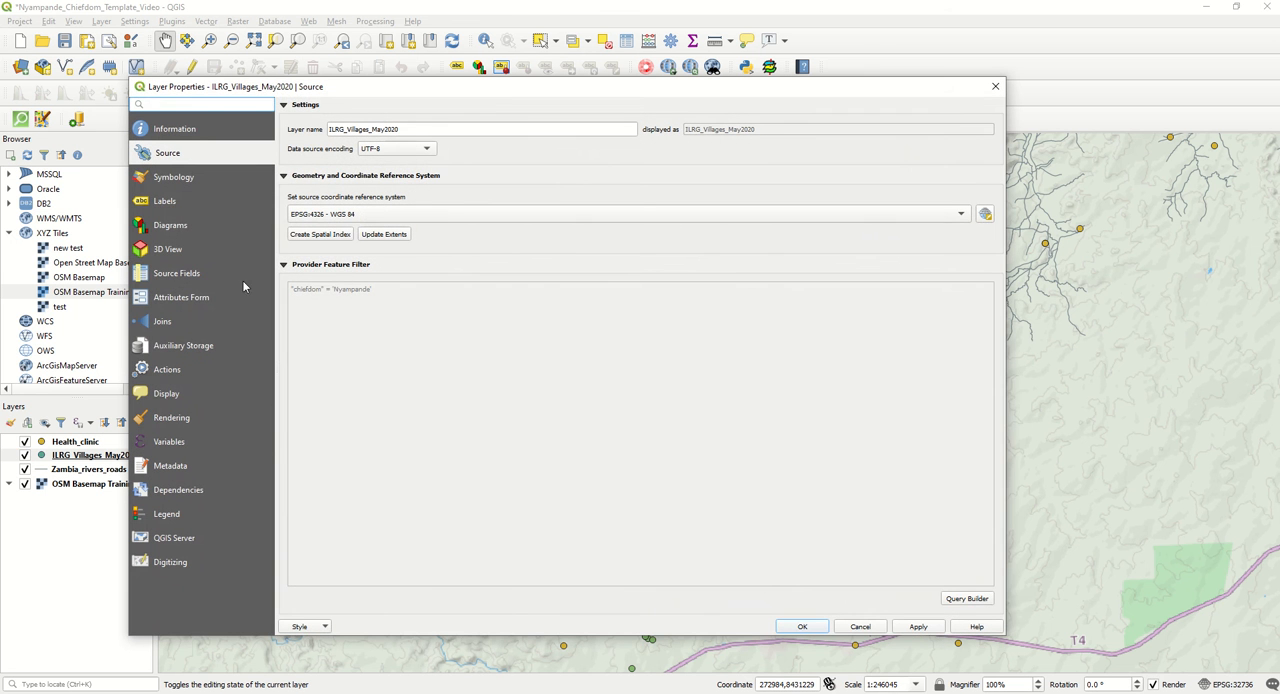
pyautogui.click(966, 599)
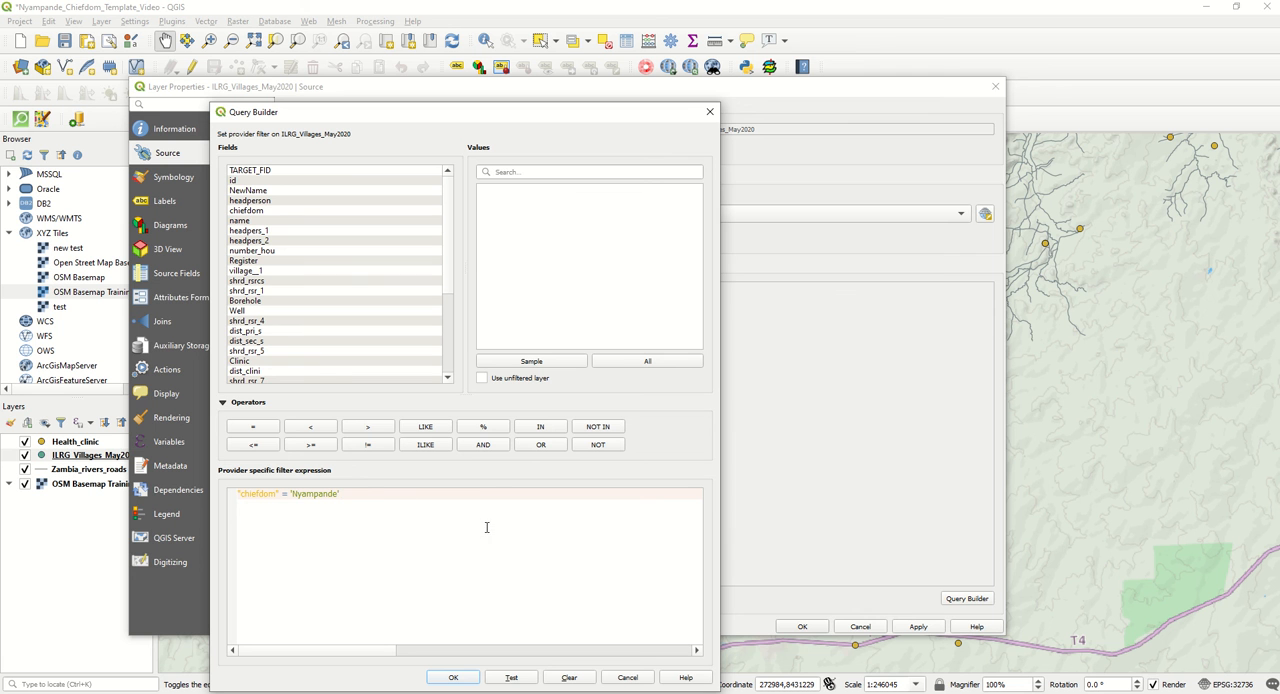
pyautogui.click(497, 449)
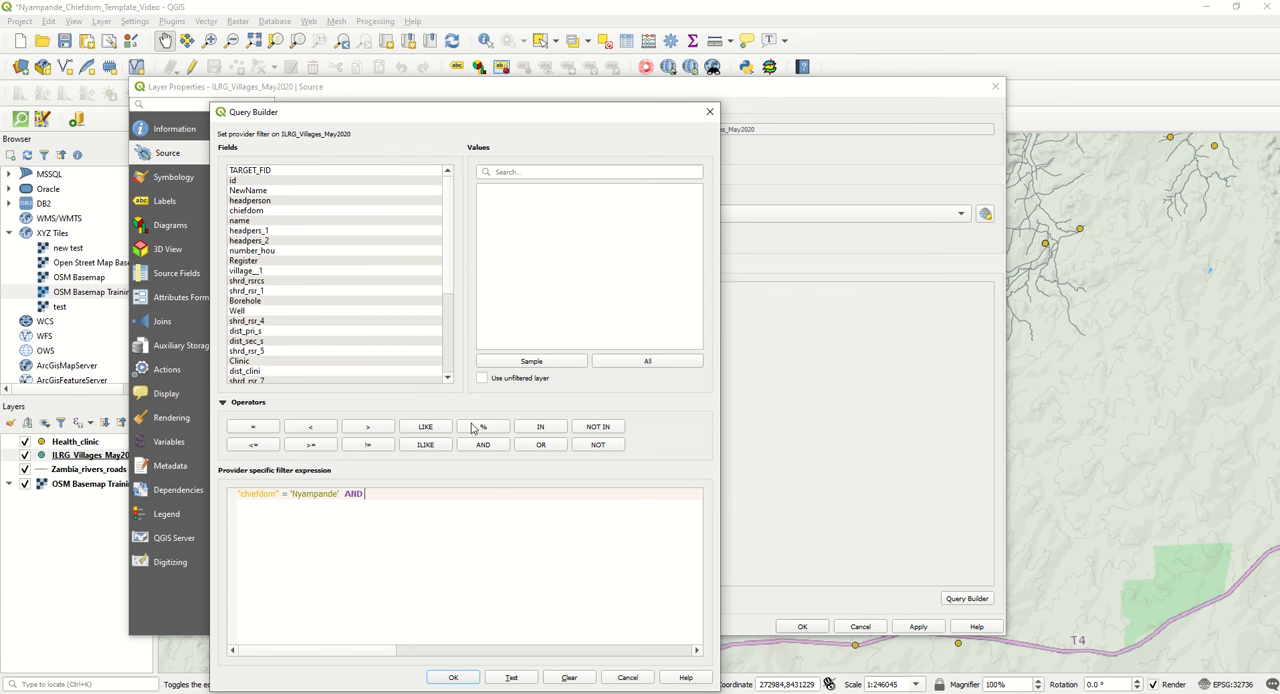
pyautogui.doubleClick(260, 251)
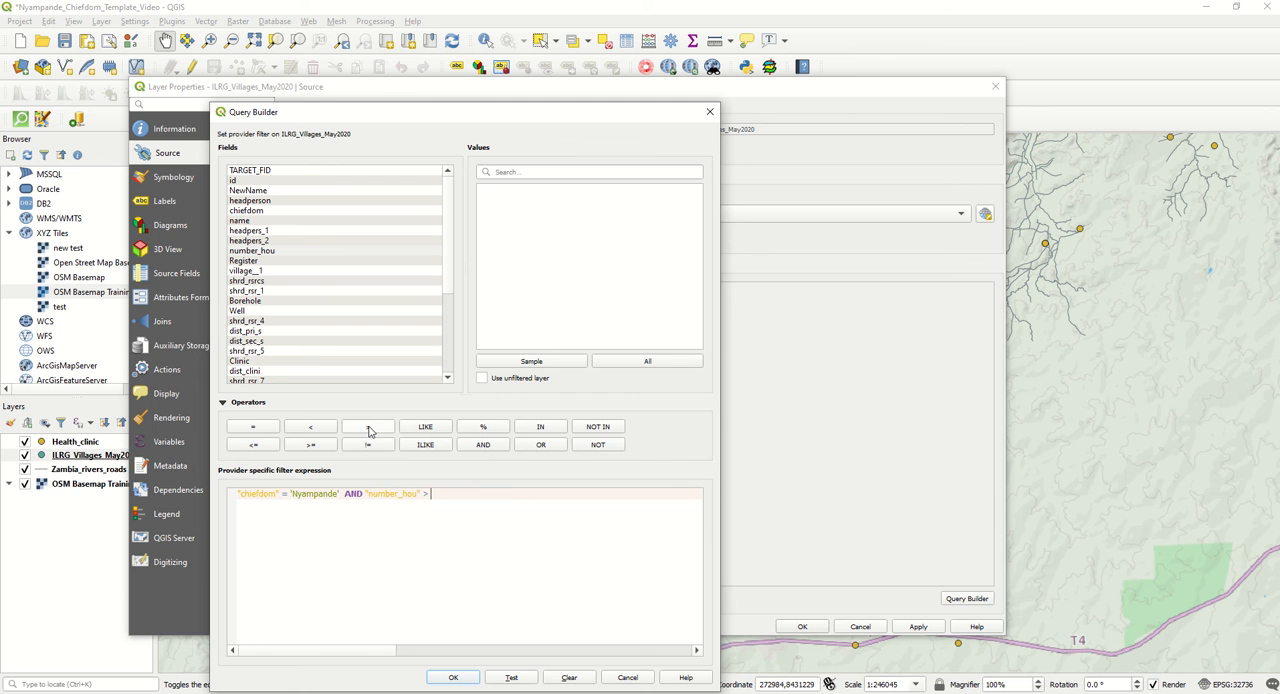
pyautogui.click(540, 361)
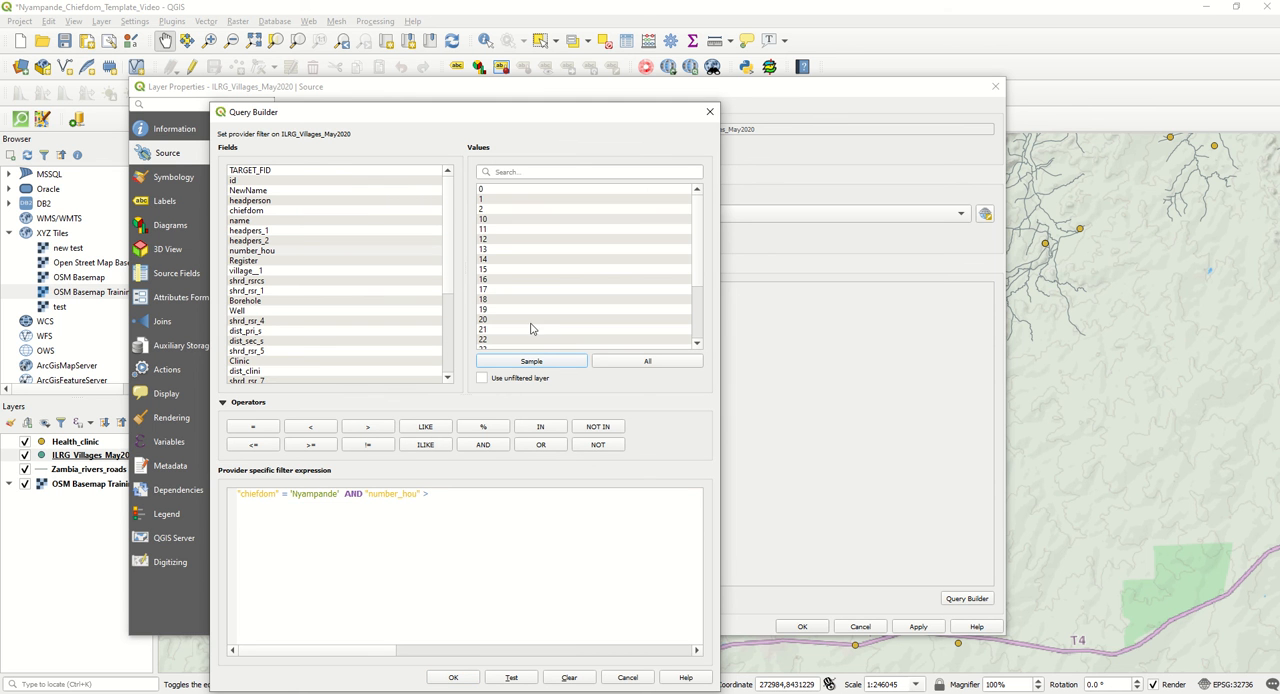
pyautogui.doubleClick(484, 219)
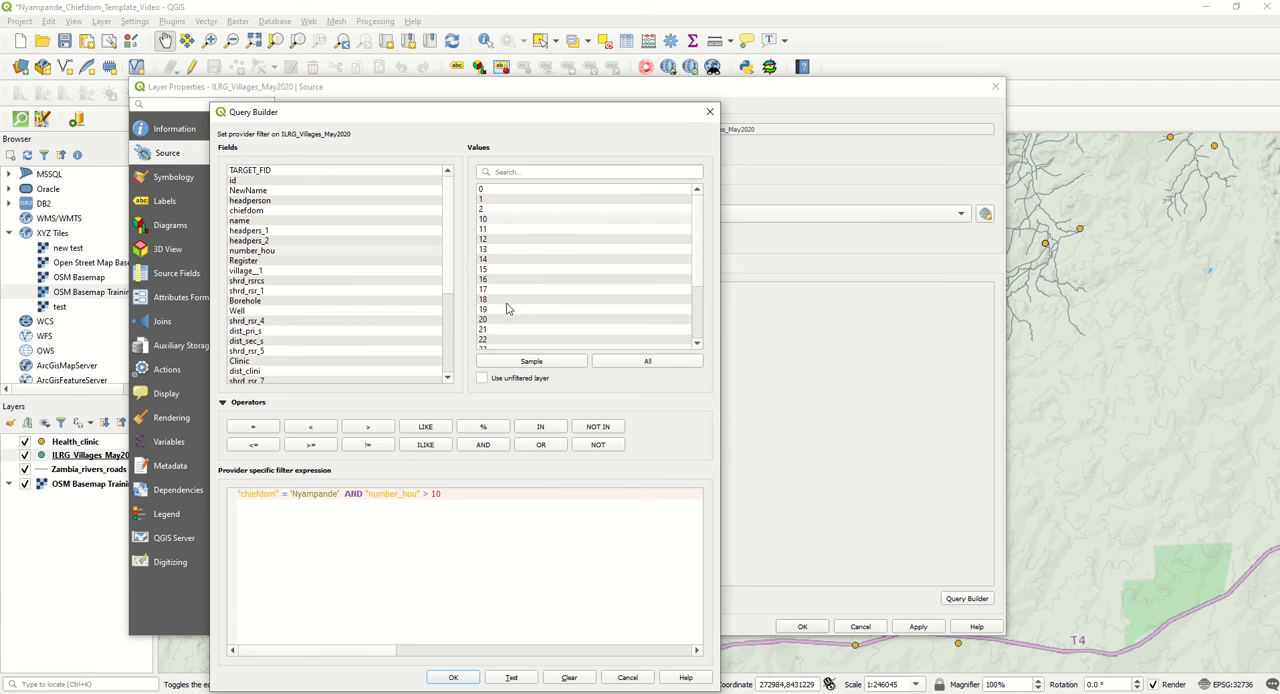
pyautogui.click(453, 678)
pyautogui.click(800, 628)
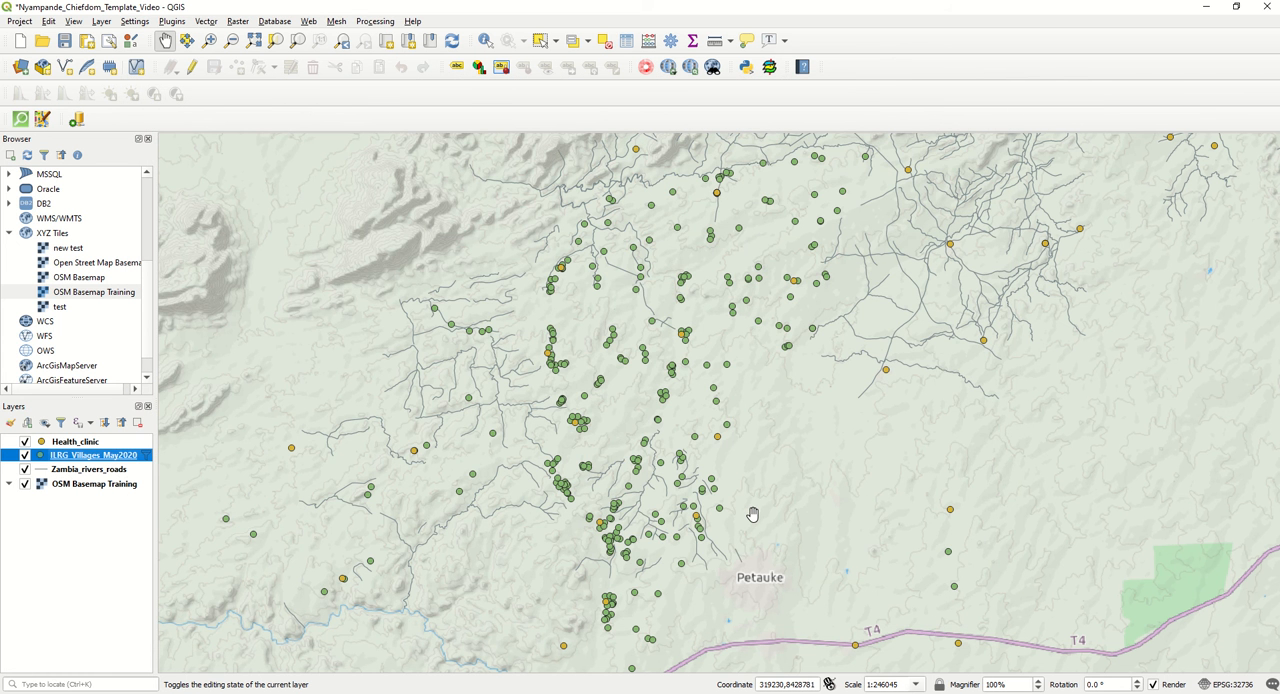
# Examine the filtered villages on the map and the ILRG_Villages_May2020 filter expression in the Query Builder, leaving the expression as is.
pyautogui.scroll(1, 753, 514)
pyautogui.scroll(-1, 753, 514)
pyautogui.moveTo(710, 518); pyautogui.dragTo(730, 512)
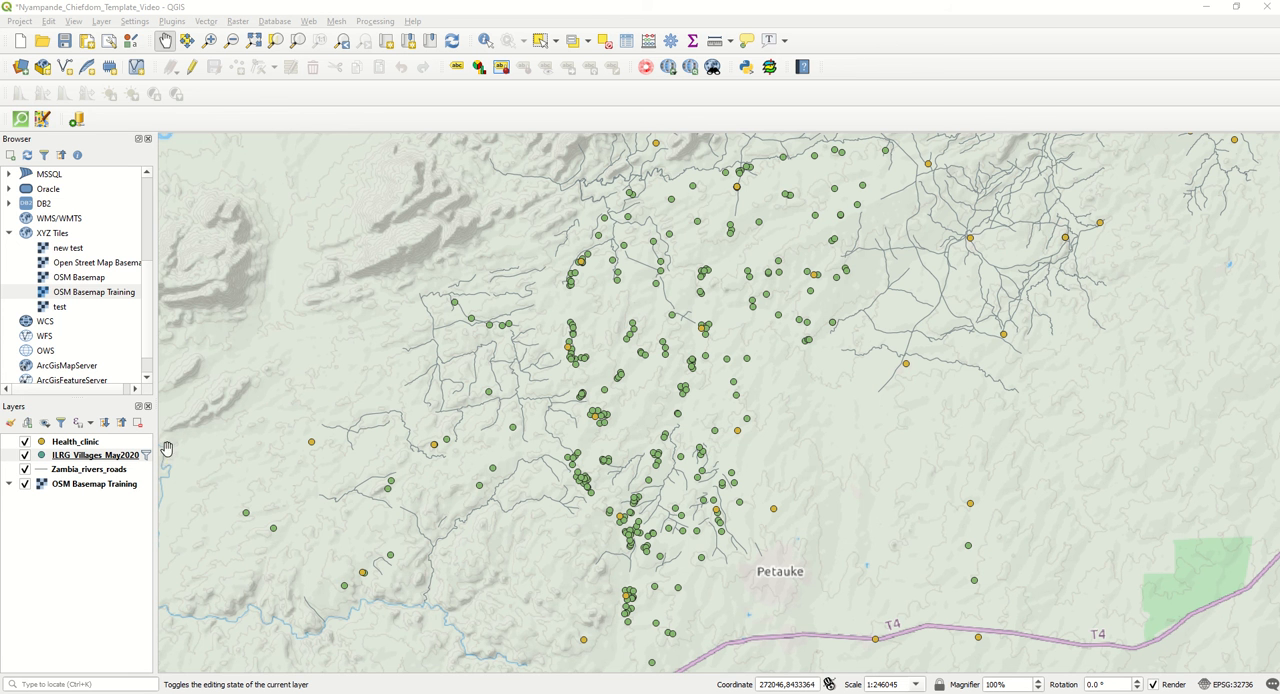
pyautogui.rightClick(111, 460)
pyautogui.press('Escape')
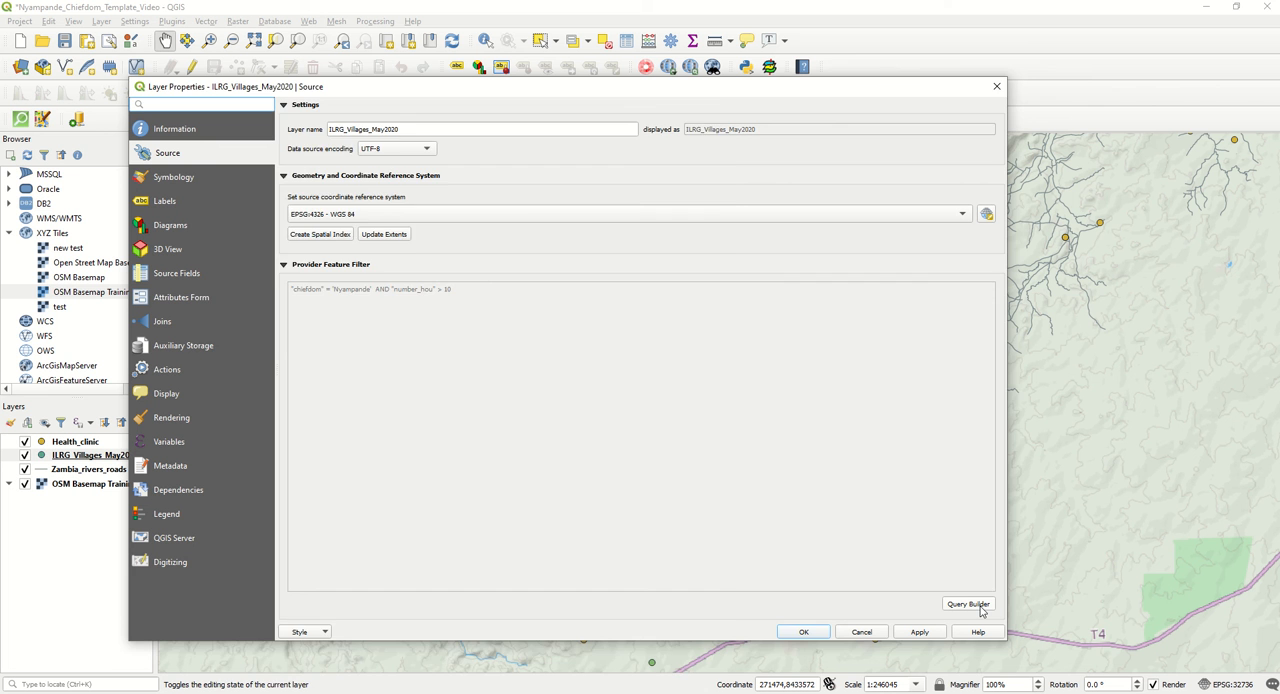
pyautogui.click(968, 604)
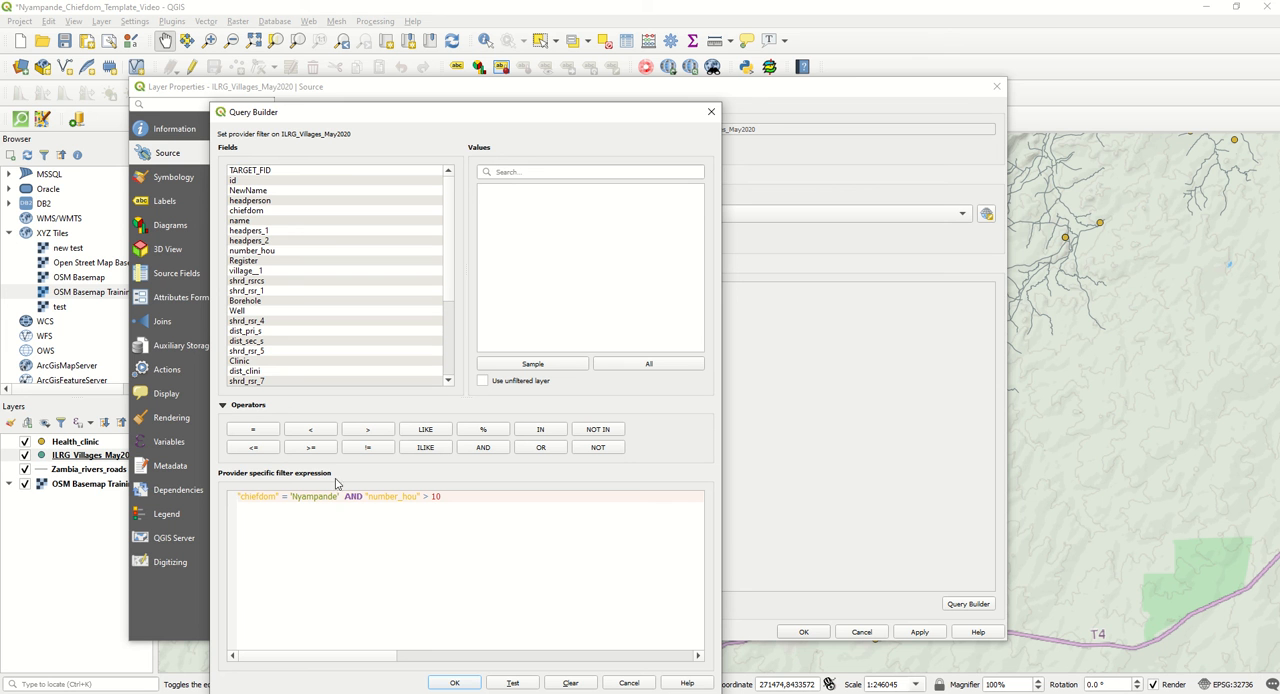
pyautogui.click(629, 684)
pyautogui.click(862, 632)
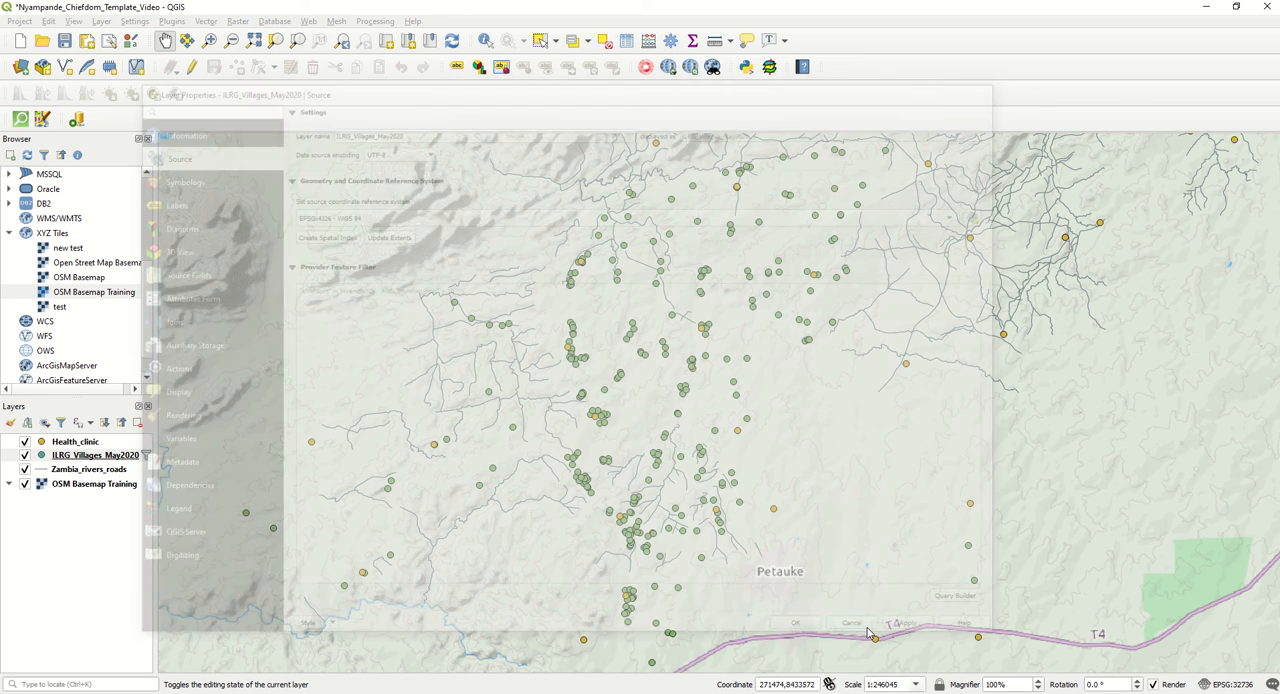